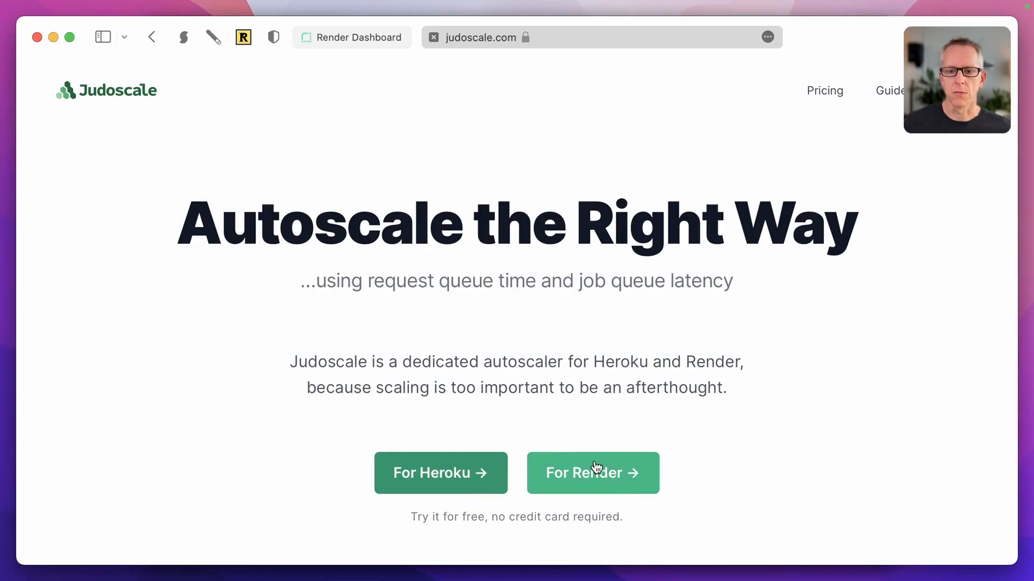
Step: Go from the Judoscale home page to its 'For Render' autoscaling page
{"action": "left_click", "coordinate": [595, 467]}
Step: Sign up for a Judoscale account with an email address and a confirmed password
{"action": "left_click", "coordinate": [547, 536]}
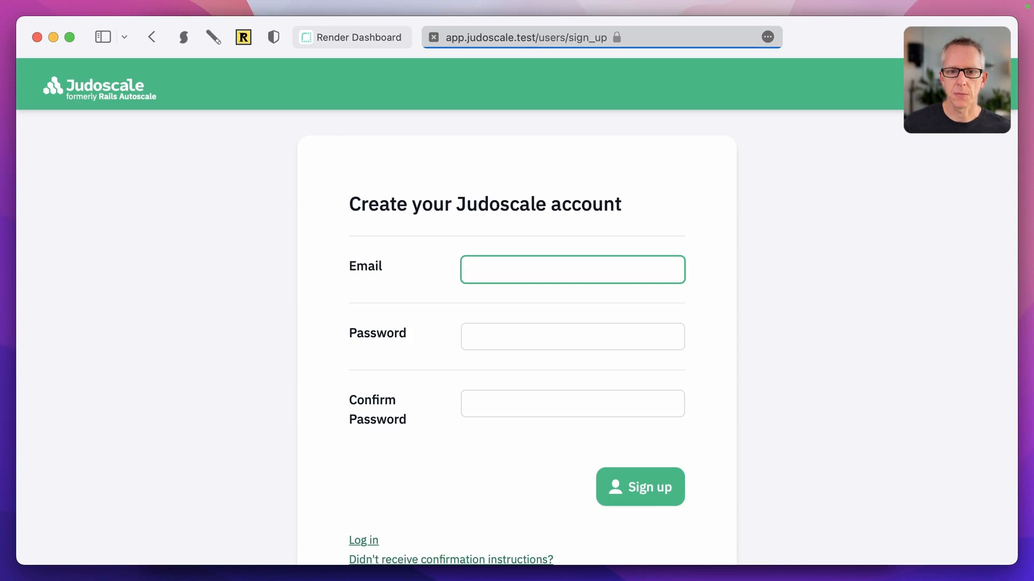
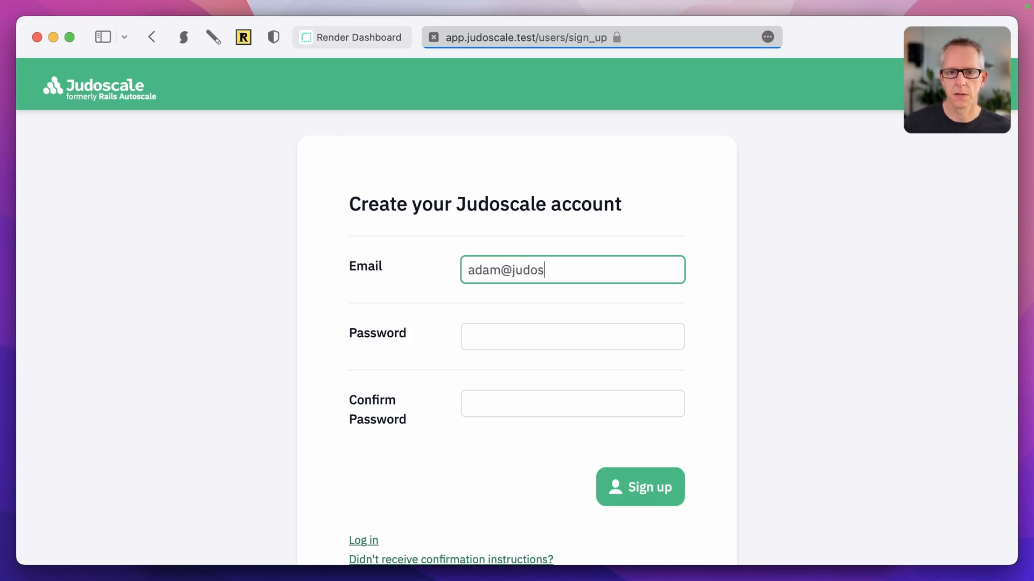
{"action": "key", "text": "Tab"}
{"action": "type", "text": "••••"}
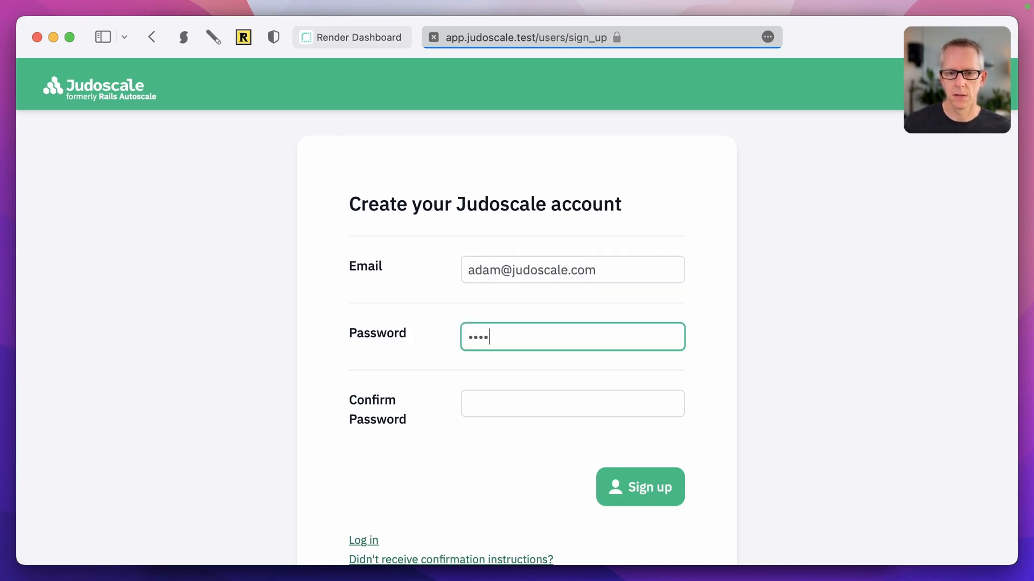
{"action": "type", "text": "•••••"}
{"action": "key", "text": "Tab"}
{"action": "type", "text": "•••••••••"}
{"action": "key", "text": "Return"}
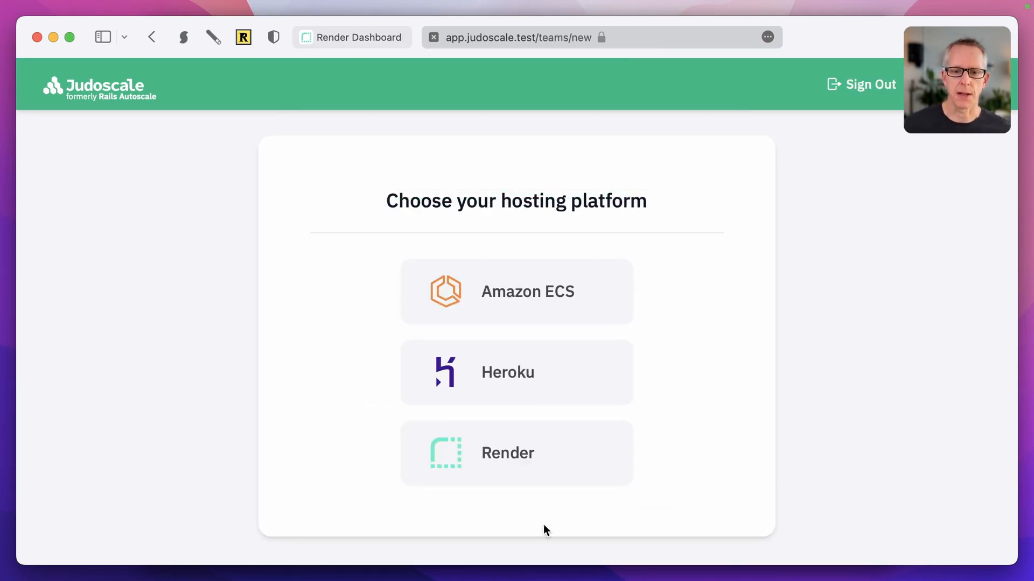
{"action": "left_click", "coordinate": [526, 455]}
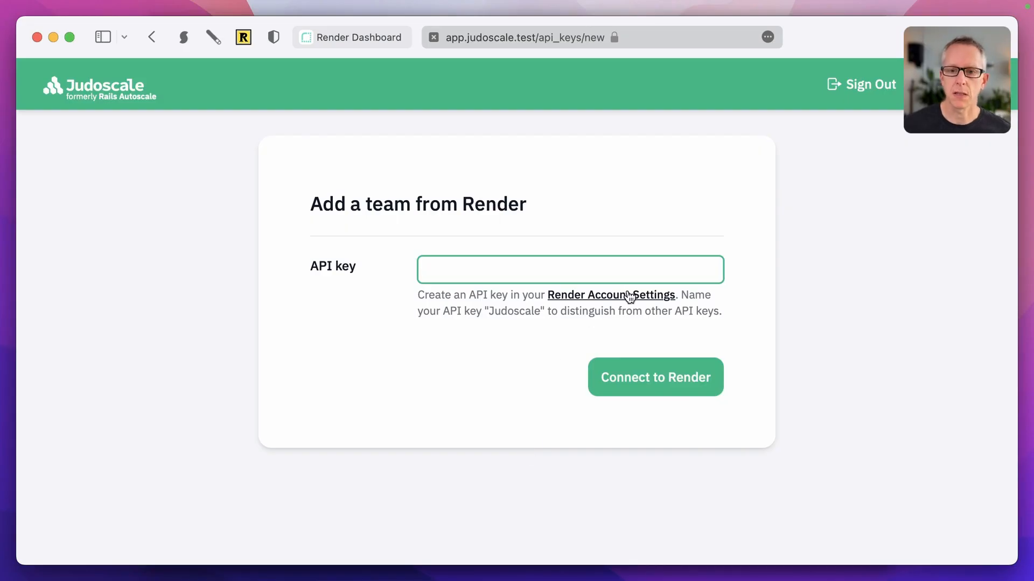
{"action": "left_click", "coordinate": [628, 294]}
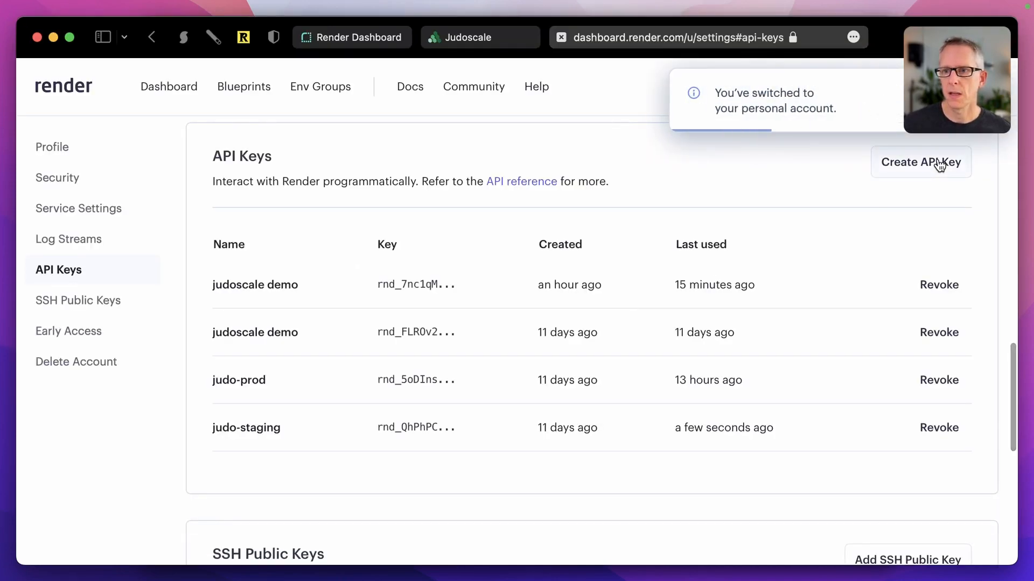
Step: Create a Render API key named 'judo demo', copy its value, and close the settings tab
{"action": "left_click", "coordinate": [940, 165]}
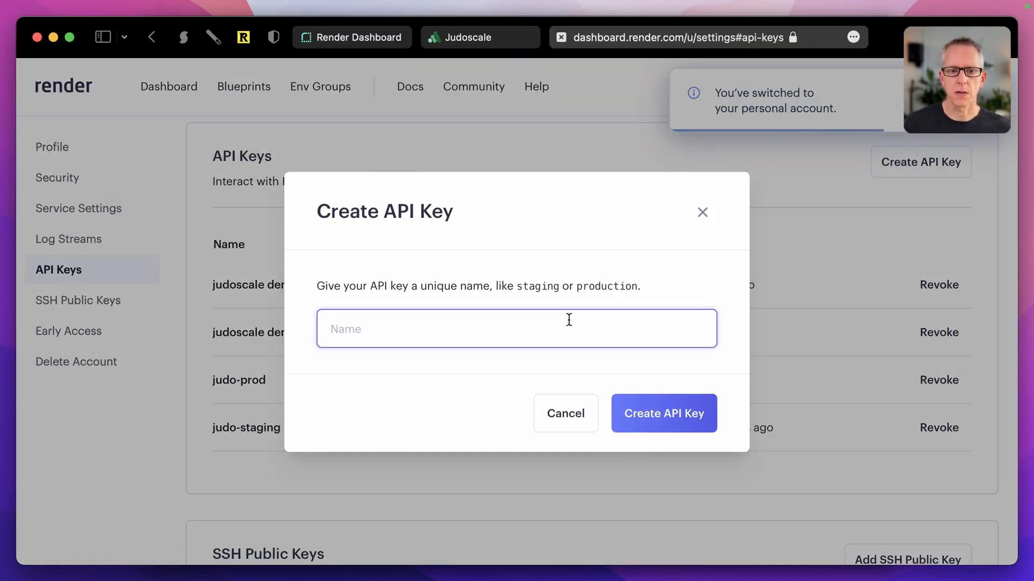
{"action": "type", "text": "judo demo"}
{"action": "key", "text": "Return"}
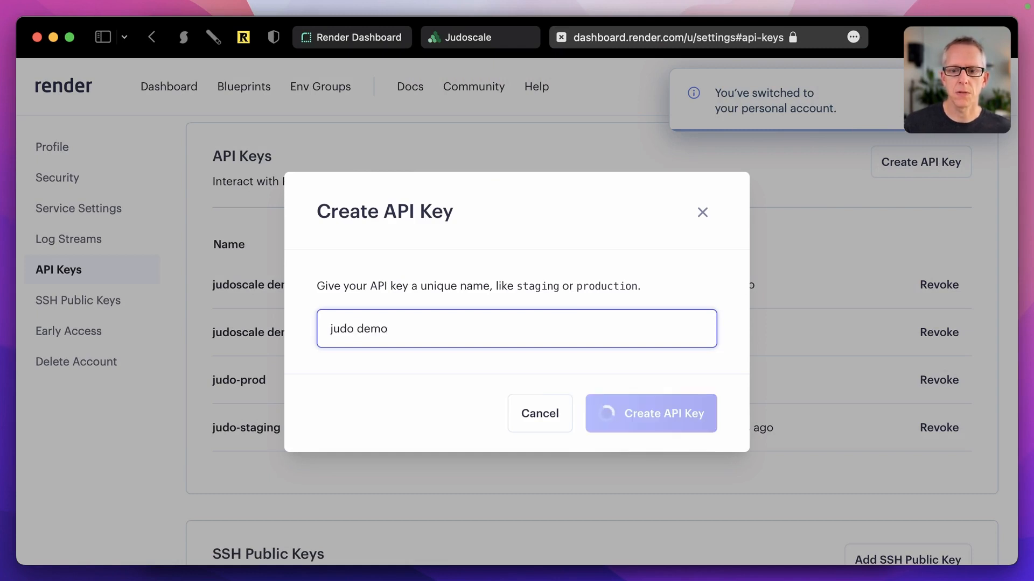
{"action": "left_click", "coordinate": [598, 338]}
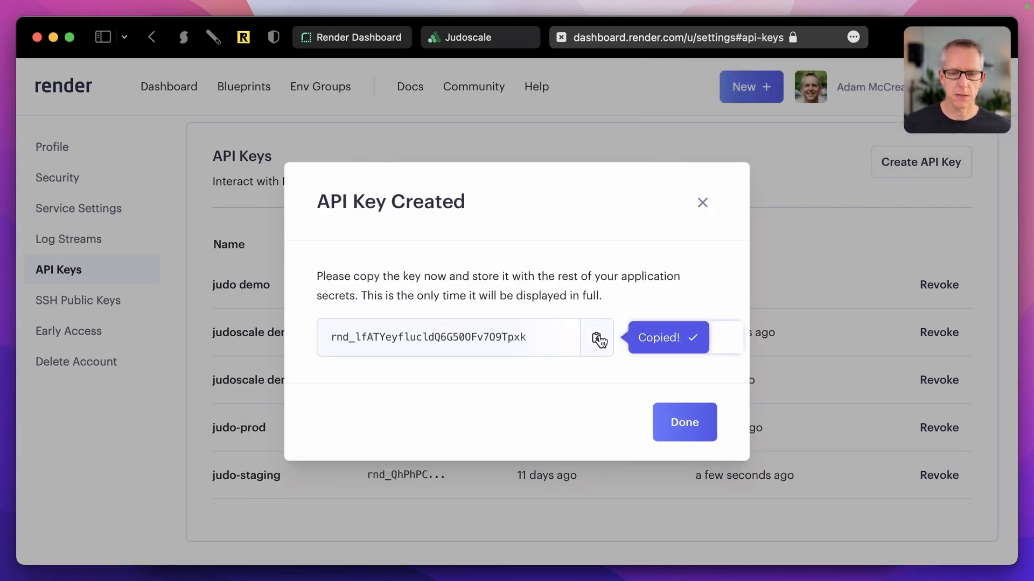
{"action": "left_click", "coordinate": [561, 36]}
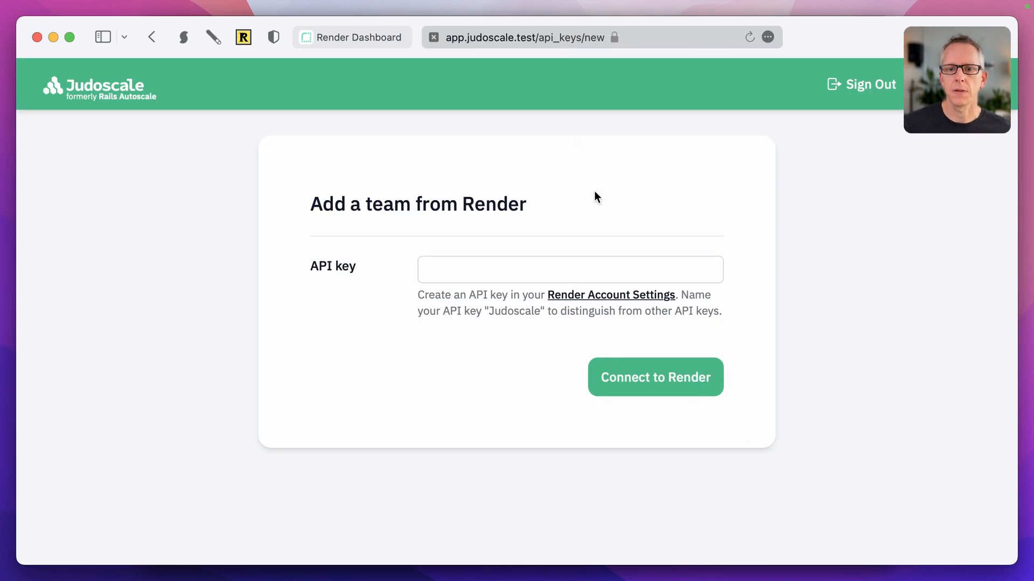
Step: Paste the copied Render API key into Judoscale and connect to Render
{"action": "left_click", "coordinate": [512, 260]}
{"action": "key", "text": "super+v"}
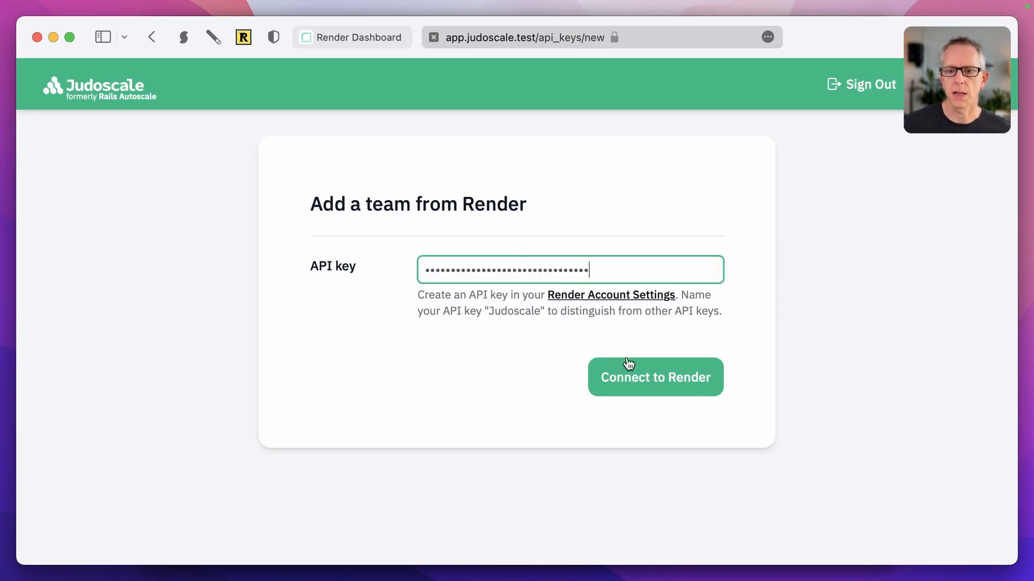
{"action": "left_click", "coordinate": [659, 383]}
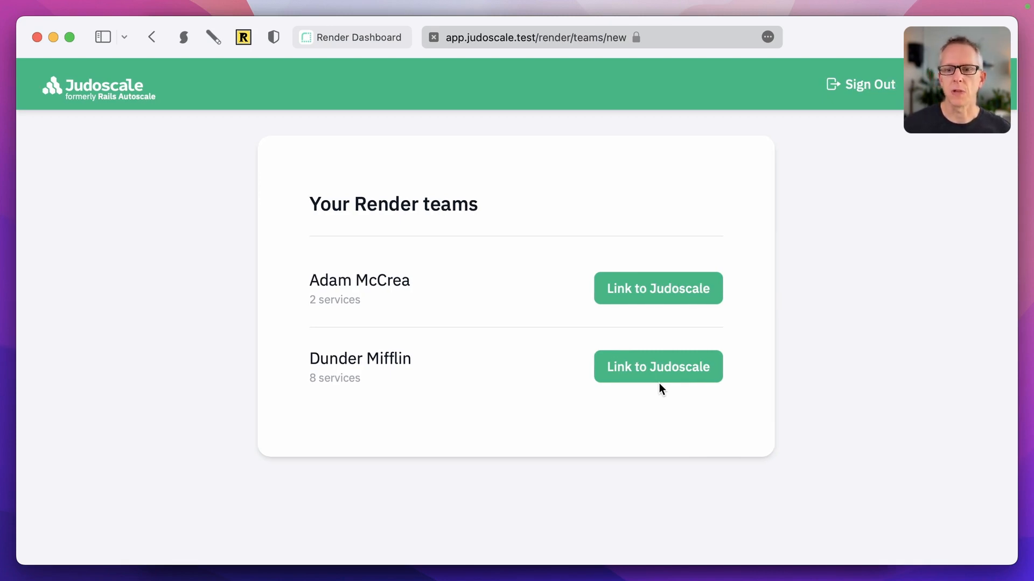
Step: Link the Dunder Mifflin team and start autoscaling setup for autoscale-example-web
{"action": "left_click", "coordinate": [661, 368]}
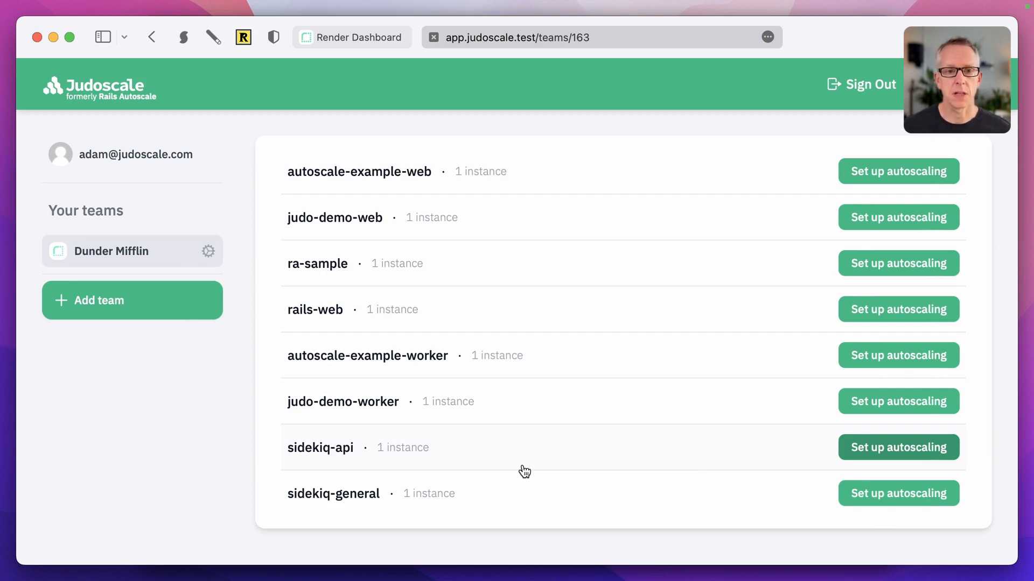
{"action": "left_click", "coordinate": [887, 177]}
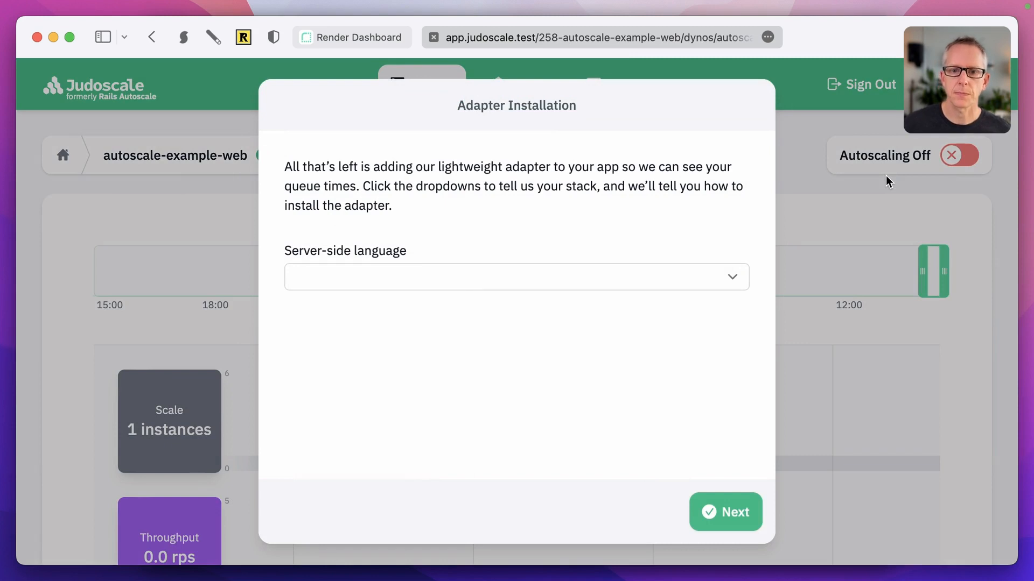
Step: Pick Ruby, Ruby on Rails and Sidekiq, then copy the judoscale-rails and judoscale-sidekiq gem lines
{"action": "left_click", "coordinate": [475, 281]}
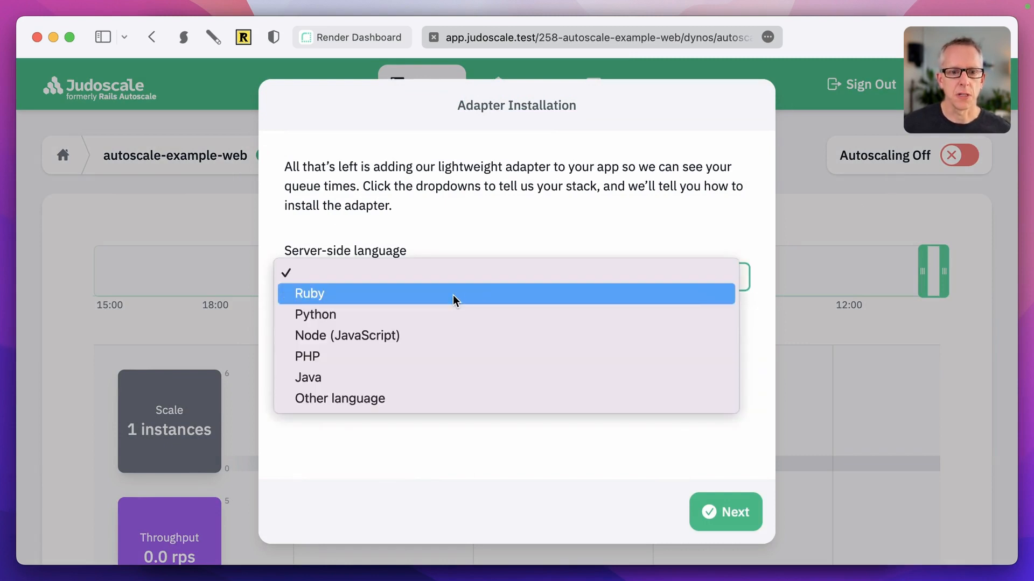
{"action": "left_click", "coordinate": [453, 295]}
{"action": "left_click", "coordinate": [428, 353]}
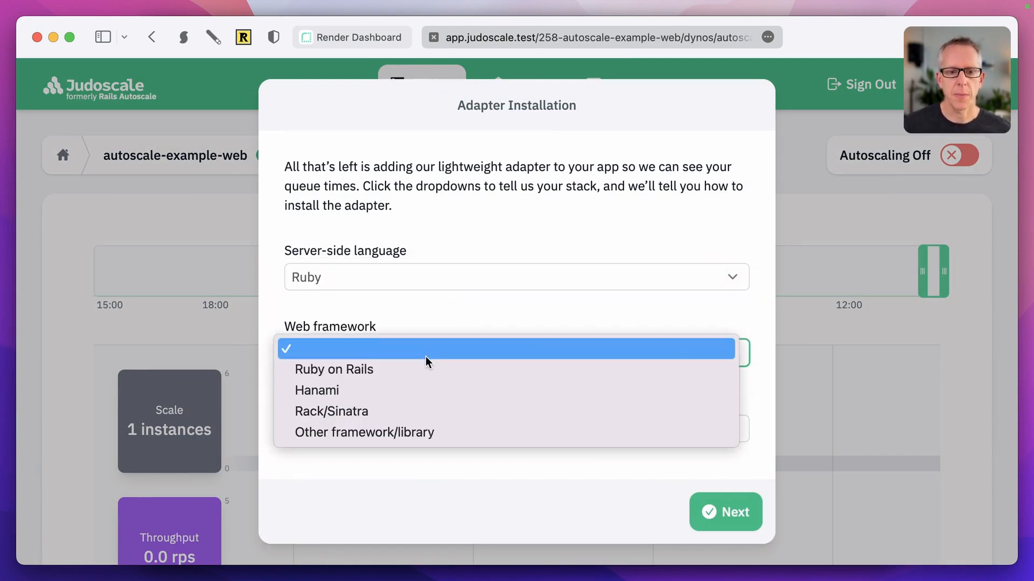
{"action": "left_click", "coordinate": [429, 365]}
{"action": "left_click", "coordinate": [445, 431]}
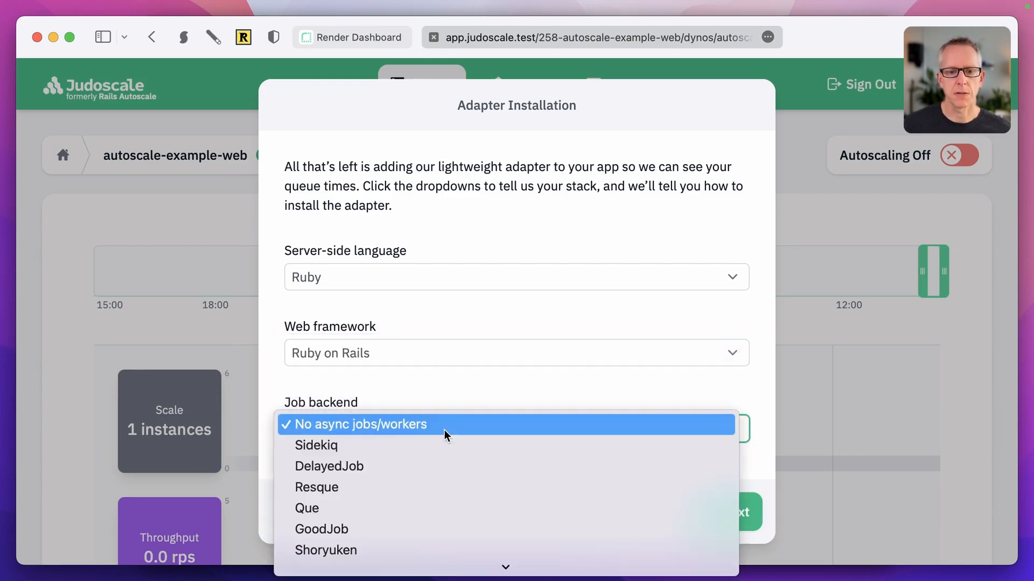
{"action": "left_click", "coordinate": [443, 445]}
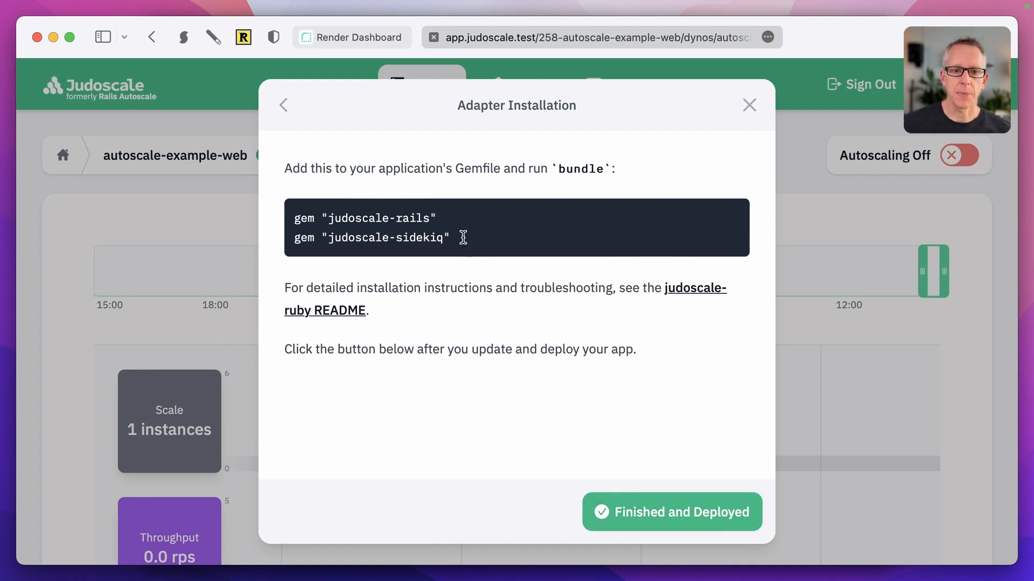
{"action": "left_click_drag", "start_coordinate": [463, 237], "coordinate": [293, 219]}
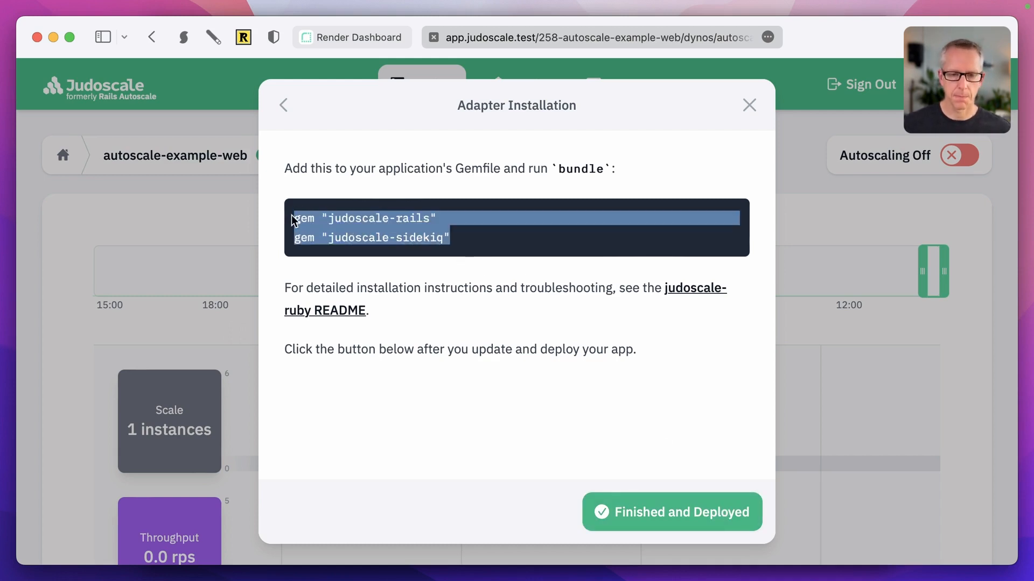
{"action": "key", "text": "super+Tab"}
Step: Add the judoscale-rails and judoscale-sidekiq gems to the Gemfile and save it
{"action": "key", "text": "o"}
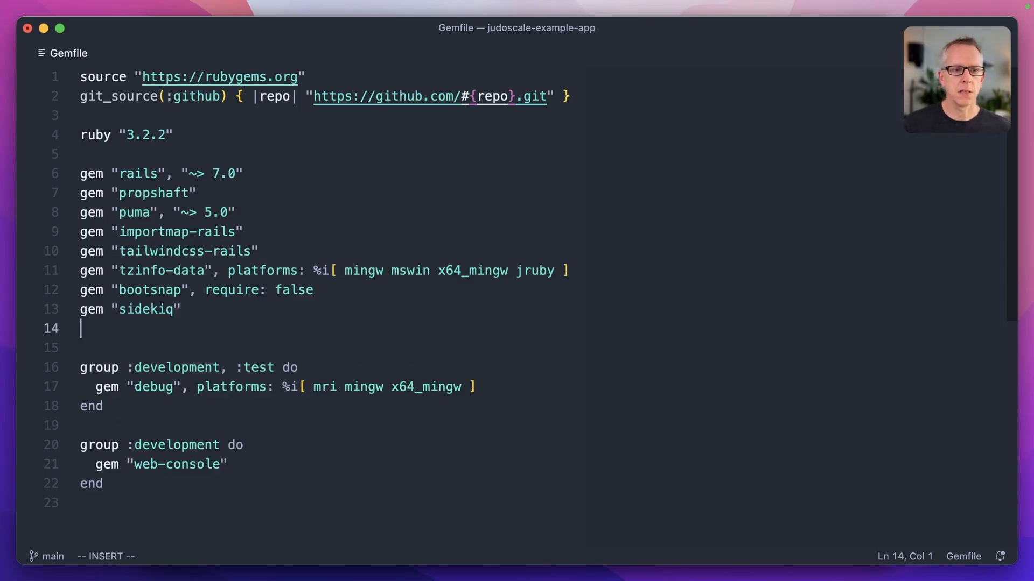
{"action": "key", "text": "super+v"}
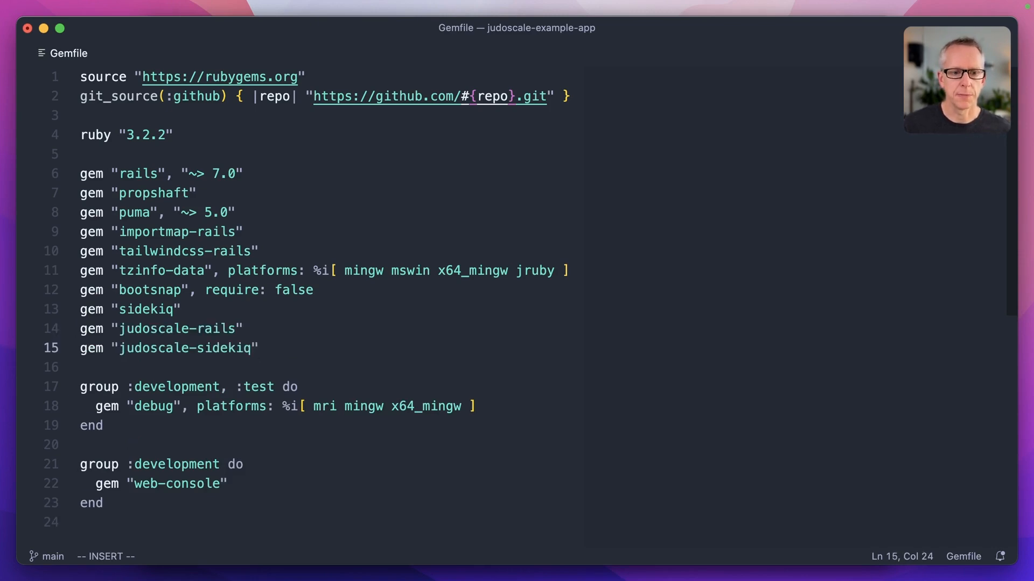
{"action": "key", "text": "Escape"}
{"action": "key", "text": "super+s"}
Step: Run bundle in the integrated terminal to install the new gems
{"action": "key", "text": "ctrl+grave"}
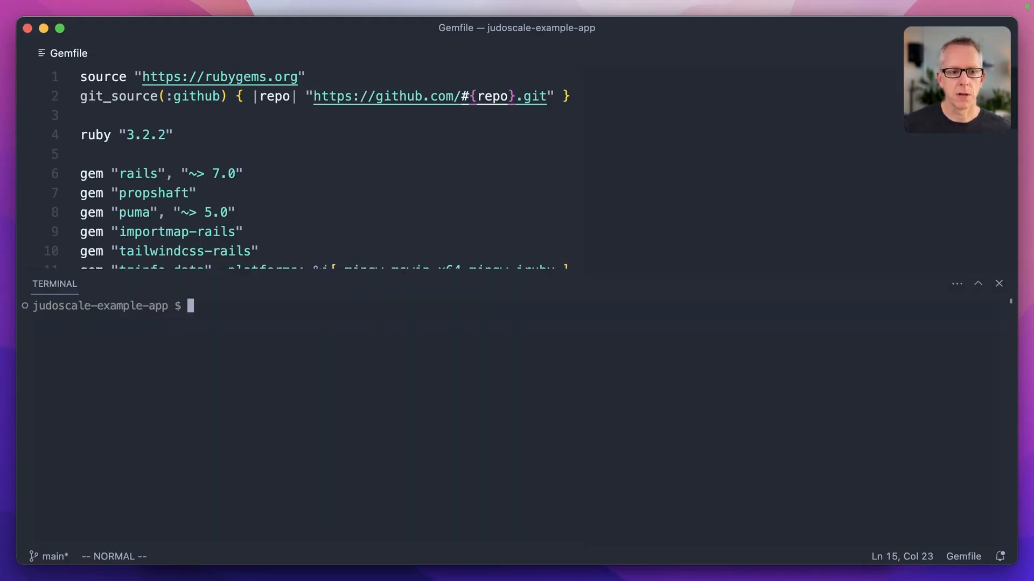
{"action": "type", "text": "budn"}
{"action": "key", "text": "BackSpace"}
{"action": "key", "text": "BackSpace"}
{"action": "type", "text": "ndle"}
{"action": "key", "text": "Return"}
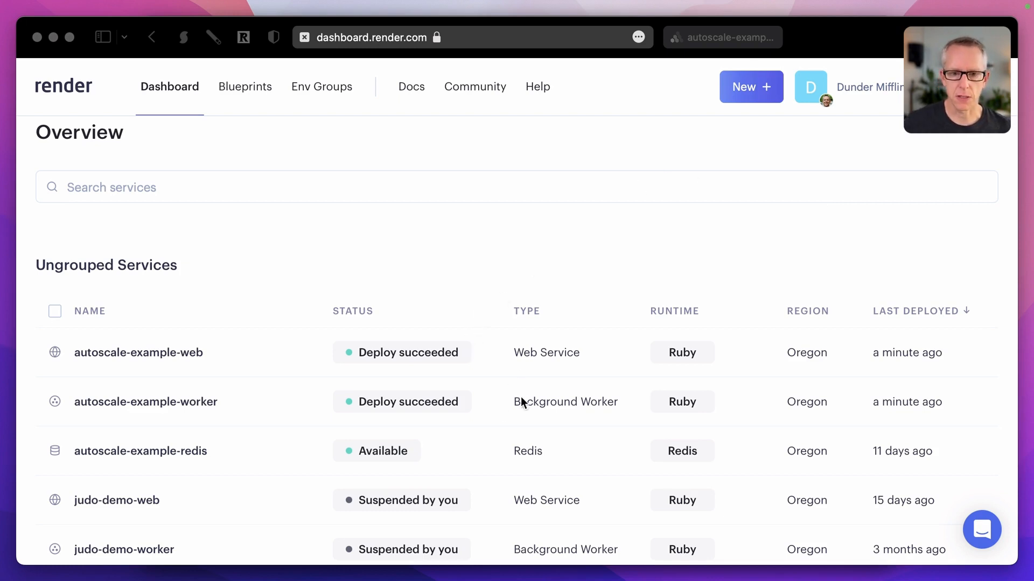
Step: Confirm both autoscale-example services show Deploy succeeded, then go back to Judoscale's adapter instructions
{"action": "scroll", "coordinate": [396, 366], "scroll_direction": "down", "scroll_amount": 2}
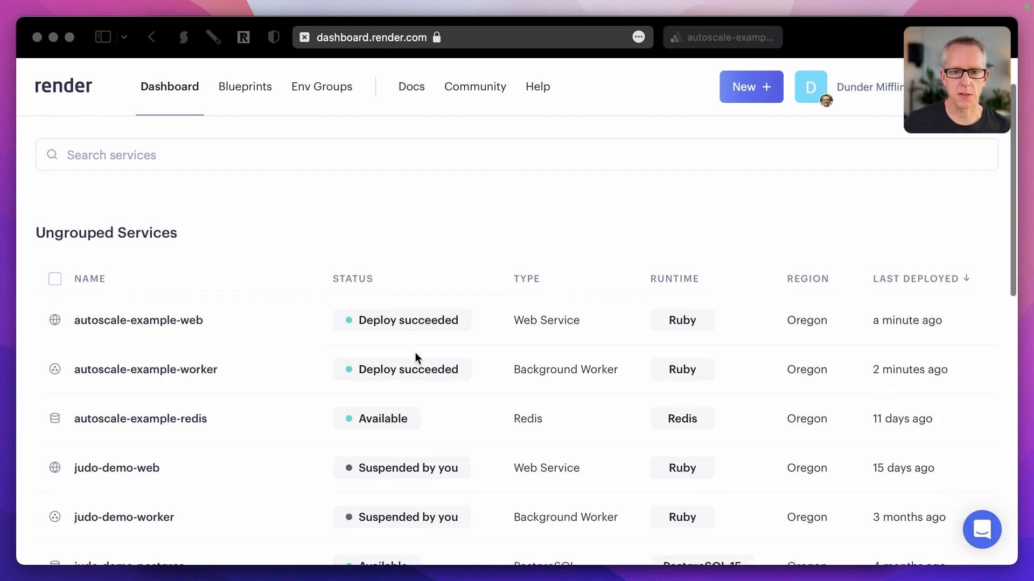
{"action": "scroll", "coordinate": [419, 329], "scroll_direction": "up", "scroll_amount": 2}
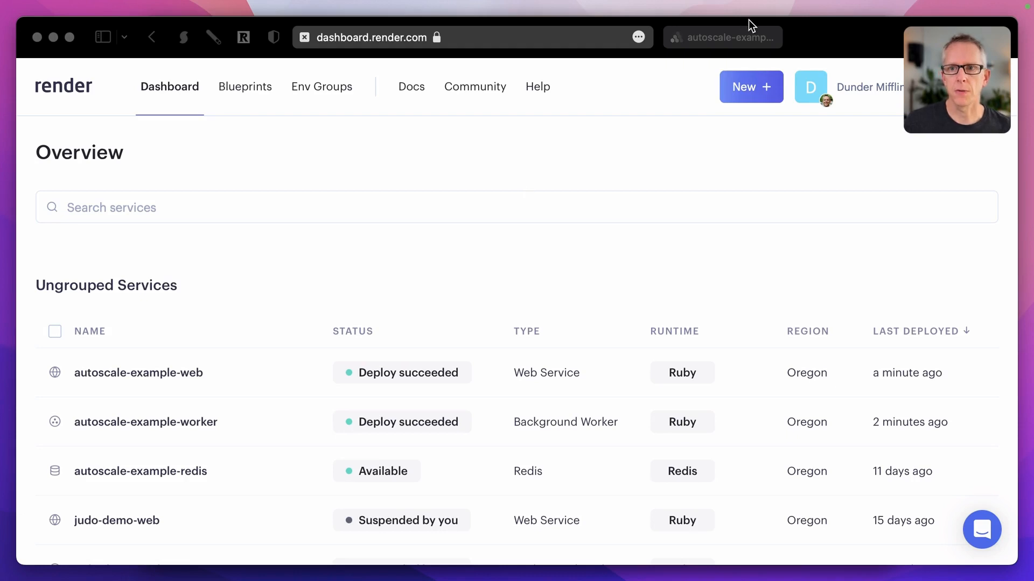
{"action": "left_click", "coordinate": [727, 38]}
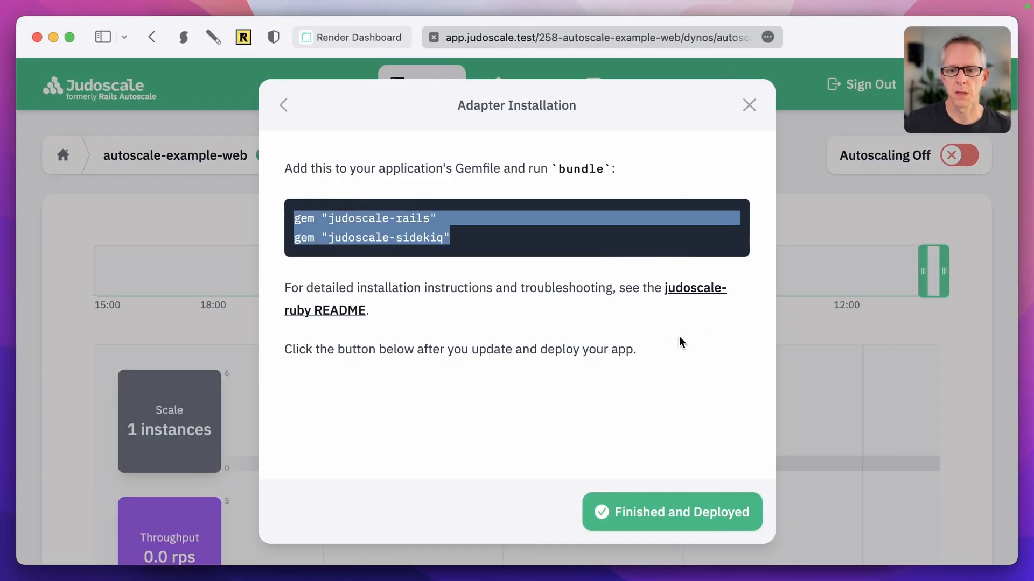
Step: Finish the adapter installation and review the charts: 1 instance, 0.0 rps, 0.0 ms queue time
{"action": "left_click", "coordinate": [677, 509]}
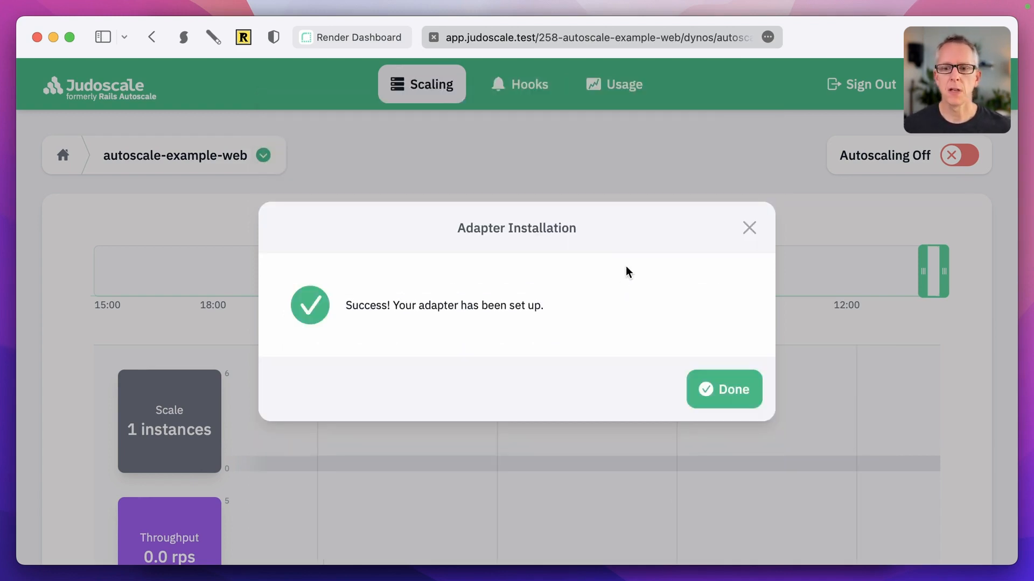
{"action": "left_click", "coordinate": [725, 396]}
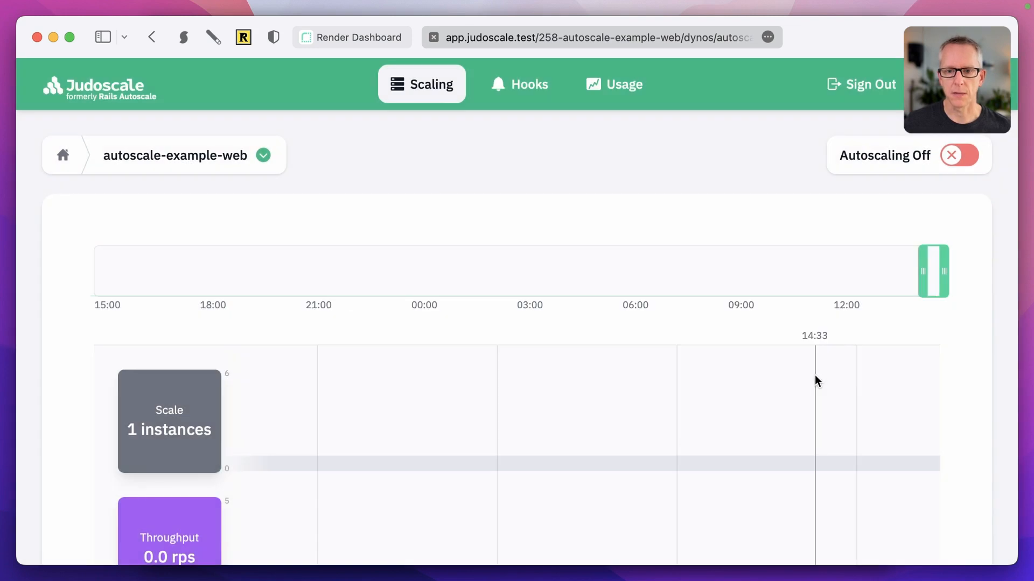
{"action": "scroll", "coordinate": [860, 400], "scroll_direction": "down", "scroll_amount": 1}
{"action": "scroll", "coordinate": [861, 400], "scroll_direction": "down", "scroll_amount": 2}
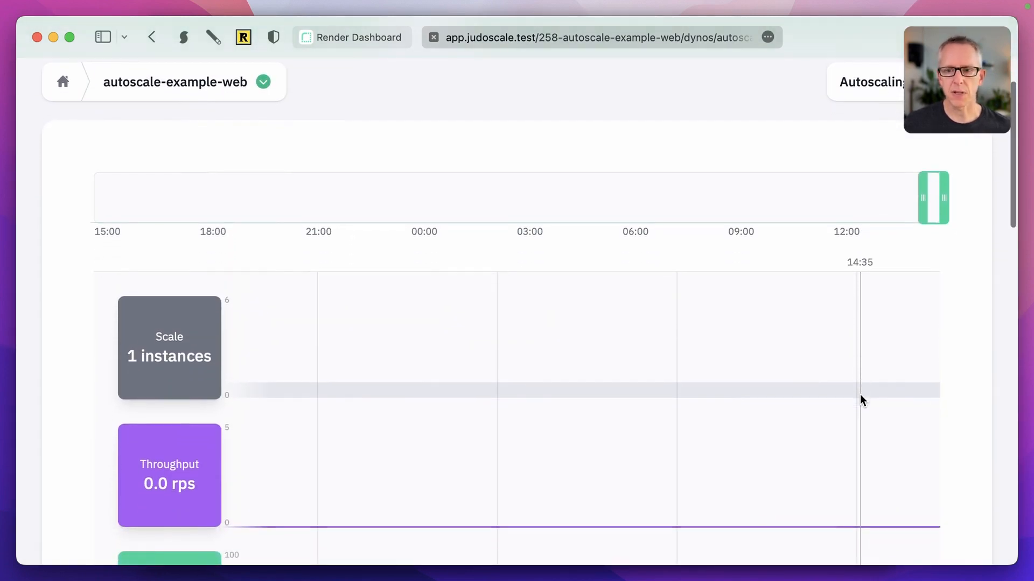
{"action": "scroll", "coordinate": [862, 400], "scroll_direction": "down", "scroll_amount": 2}
{"action": "scroll", "coordinate": [861, 400], "scroll_direction": "up", "scroll_amount": 1}
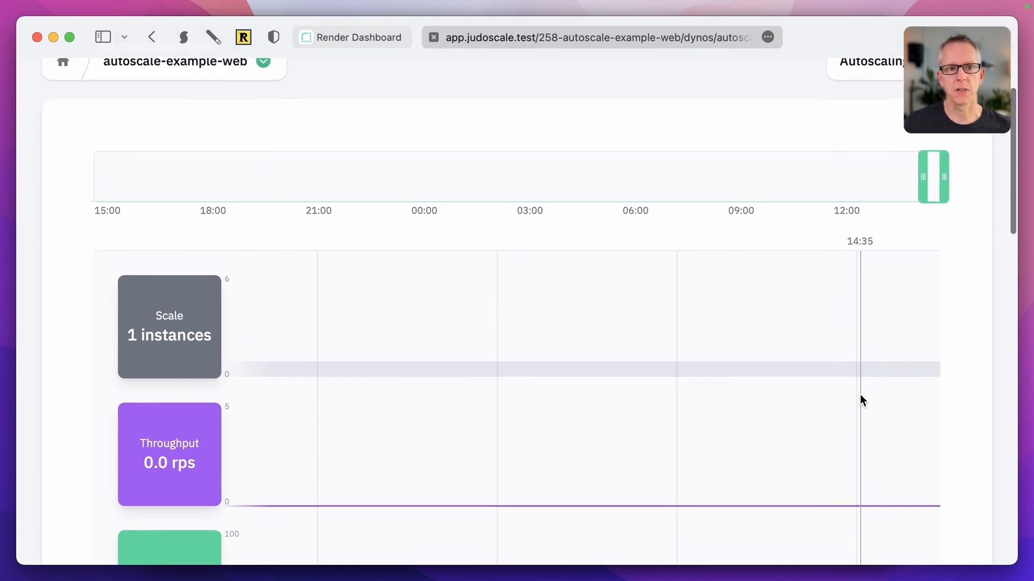
{"action": "scroll", "coordinate": [861, 399], "scroll_direction": "down", "scroll_amount": 1}
{"action": "scroll", "coordinate": [860, 401], "scroll_direction": "down", "scroll_amount": 5}
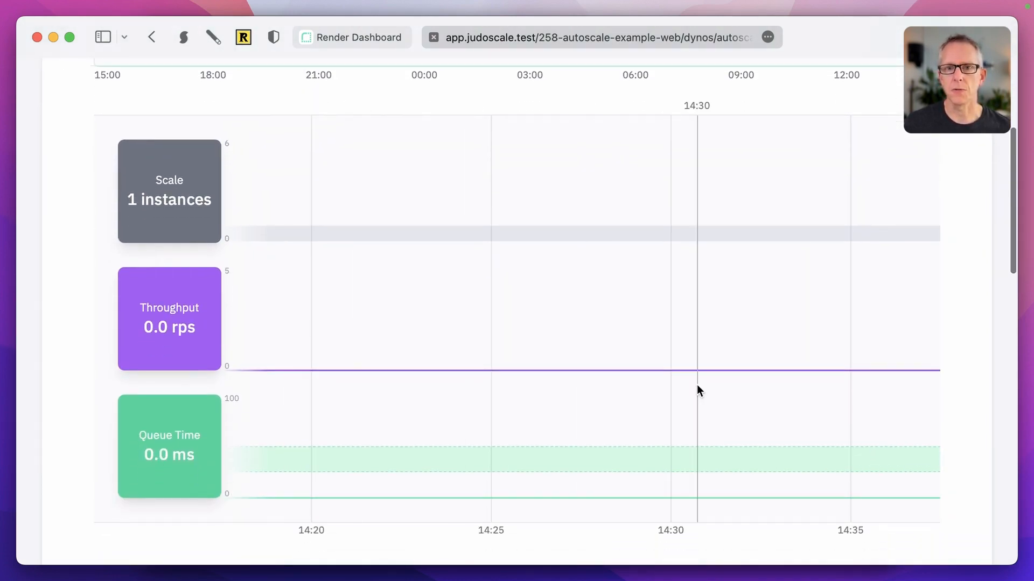
{"action": "left_click", "coordinate": [357, 37]}
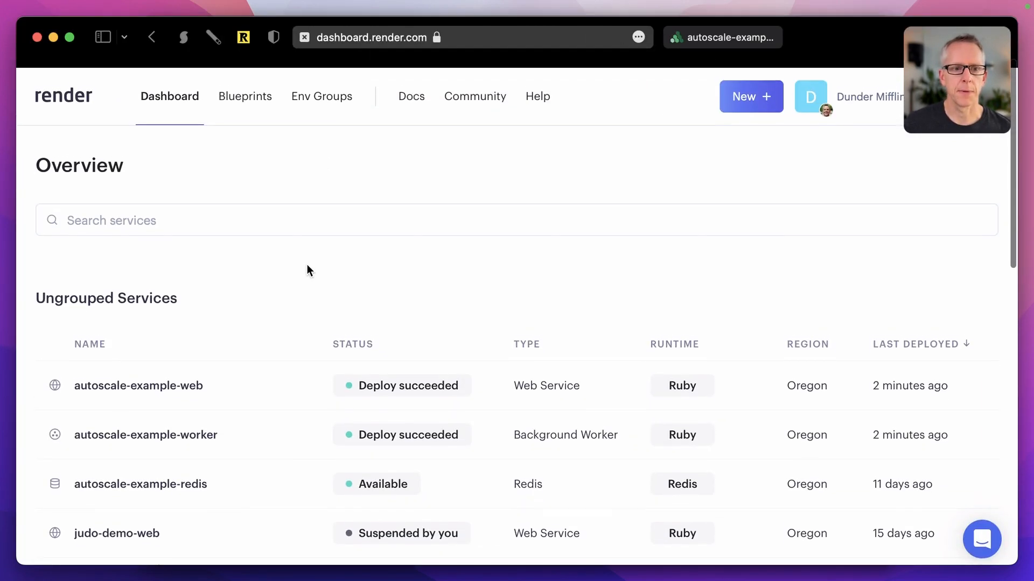
Step: Open the autoscale-example-web service and its onrender.com live site in a new tab
{"action": "left_click", "coordinate": [160, 368]}
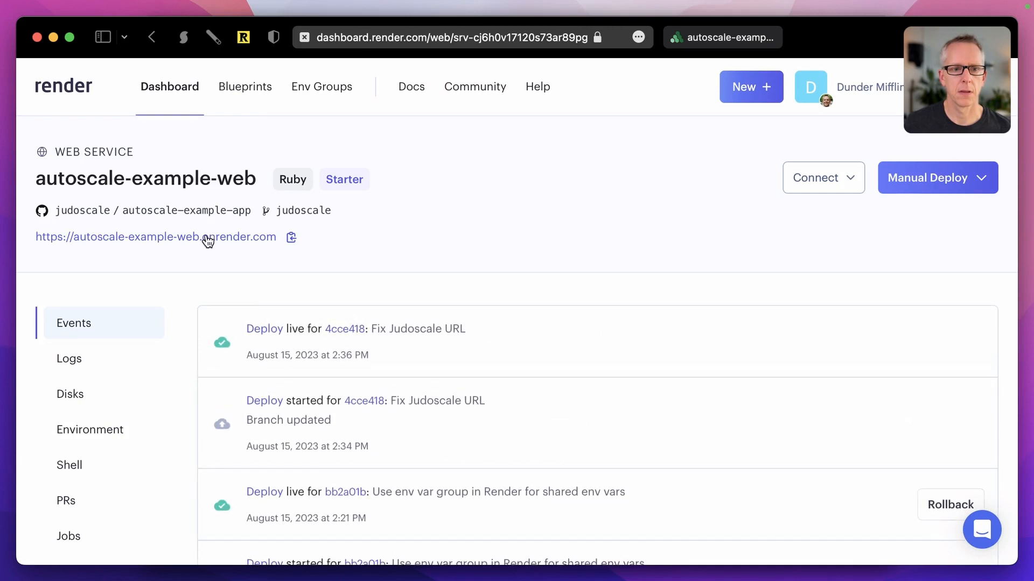
{"action": "left_click", "coordinate": [205, 238]}
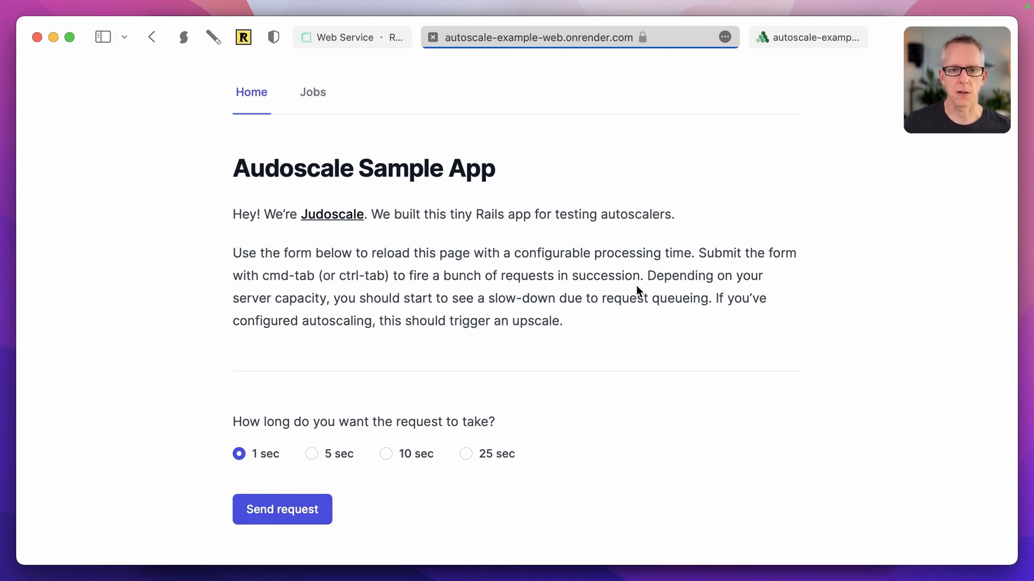
Step: Fire a burst of fifteen 1-second requests from the sample app, each in a new tab
{"action": "scroll", "coordinate": [637, 319], "scroll_direction": "down", "scroll_amount": 1}
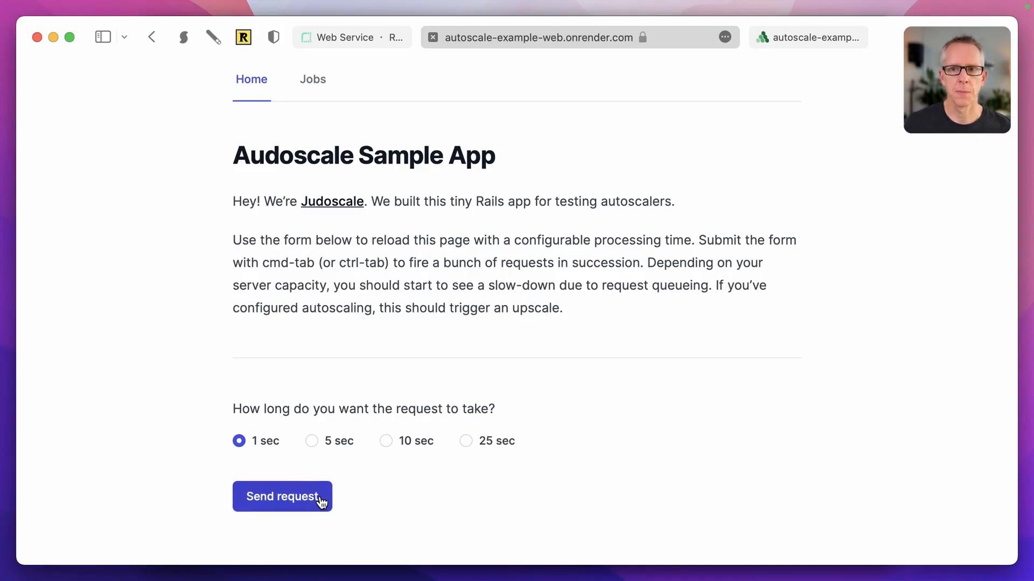
{"action": "left_click", "coordinate": [320, 496], "text": "super"}
{"action": "left_click", "coordinate": [319, 497], "text": "super"}
{"action": "left_click", "coordinate": [320, 496], "text": "super"}
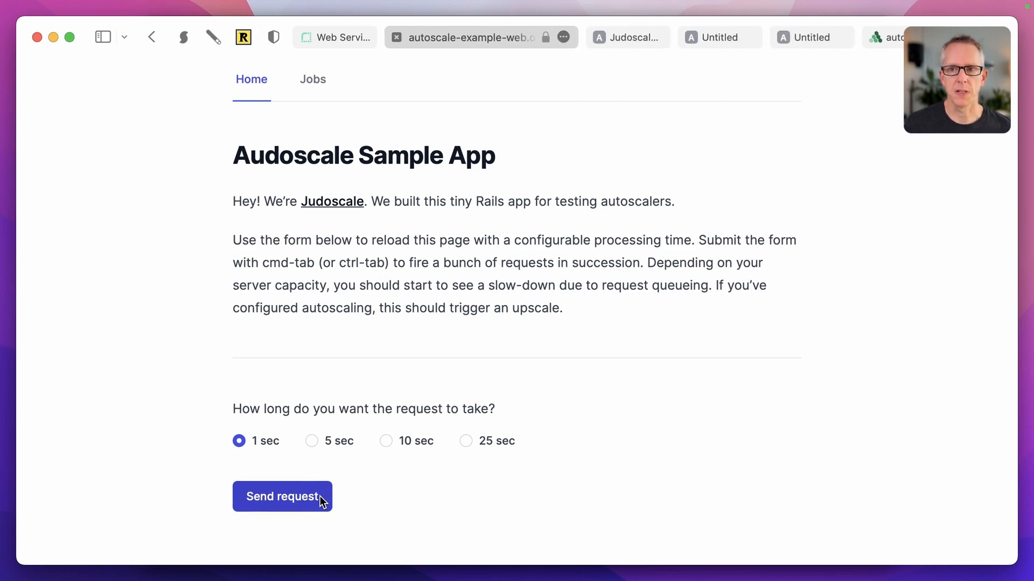
{"action": "left_click", "coordinate": [320, 497], "text": "super"}
{"action": "left_click", "coordinate": [320, 497], "text": "super"}
{"action": "left_click", "coordinate": [320, 496], "text": "super"}
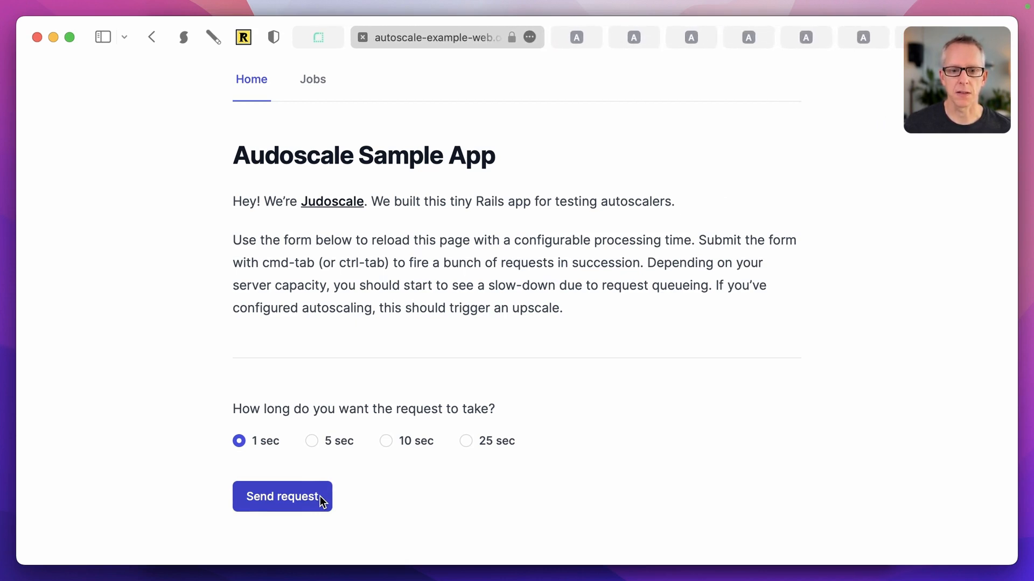
{"action": "left_click", "coordinate": [320, 496], "text": "super"}
{"action": "left_click", "coordinate": [320, 496], "text": "super"}
{"action": "left_click", "coordinate": [320, 496], "text": "super"}
{"action": "left_click", "coordinate": [320, 496], "text": "super"}
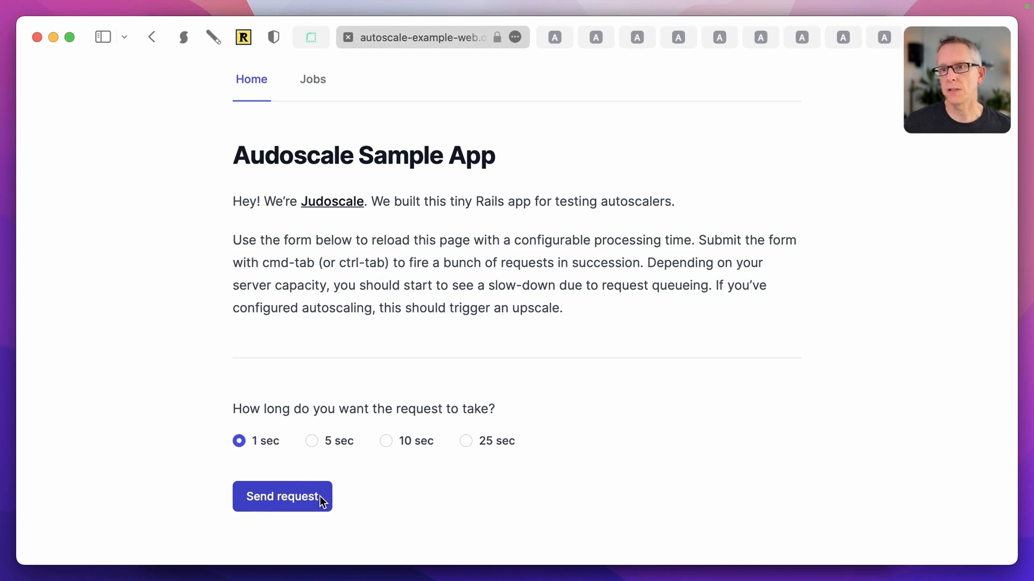
{"action": "left_click", "coordinate": [320, 496], "text": "super"}
{"action": "left_click", "coordinate": [320, 496], "text": "super"}
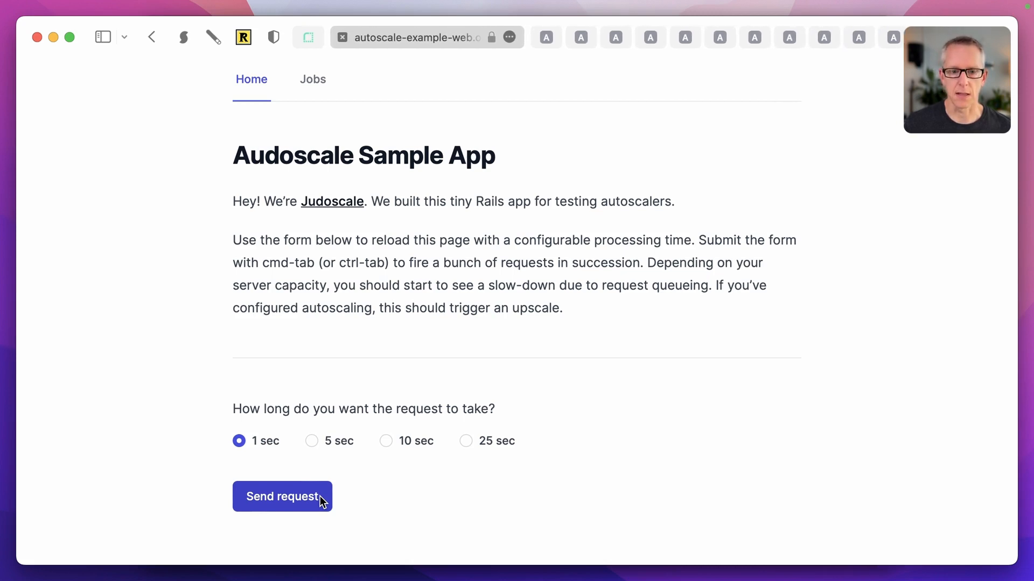
{"action": "left_click", "coordinate": [320, 496], "text": "super"}
{"action": "left_click", "coordinate": [320, 495], "text": "super"}
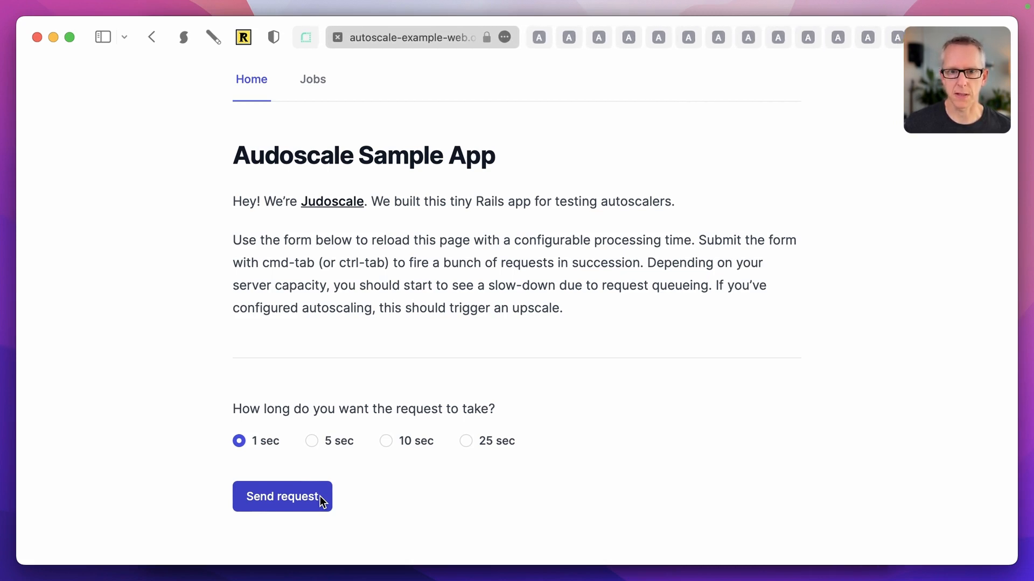
{"action": "left_click", "coordinate": [320, 496], "text": "super"}
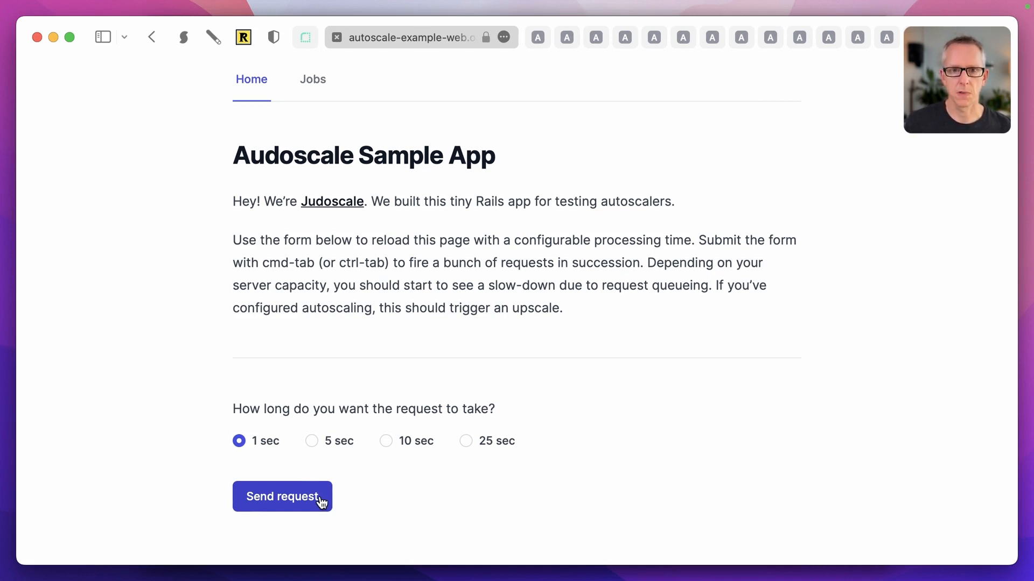
Step: Send one last 1-second request, then close the extra request tabs
{"action": "left_click", "coordinate": [321, 502], "text": "super"}
{"action": "key", "text": "super+w"}
{"action": "key", "text": "super+w"}
{"action": "key", "text": "super+w"}
{"action": "key", "text": "super+w"}
{"action": "key", "text": "super+w"}
{"action": "key", "text": "super+w"}
{"action": "key", "text": "super+w"}
{"action": "key", "text": "super+w"}
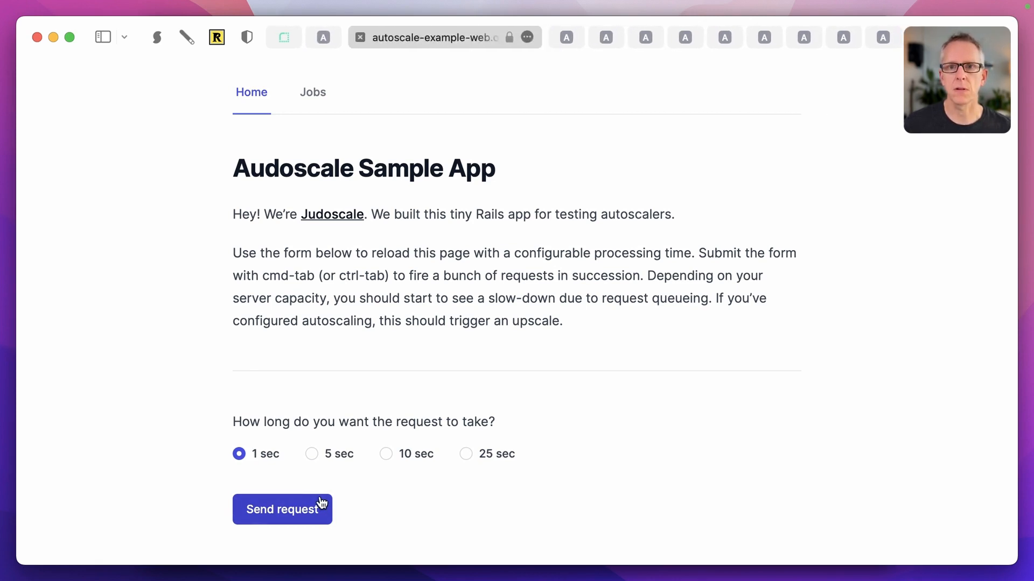
{"action": "key", "text": "super+w"}
{"action": "key", "text": "super+w"}
{"action": "key", "text": "super+w"}
{"action": "key", "text": "super+w"}
{"action": "key", "text": "super+w"}
{"action": "key", "text": "super+w"}
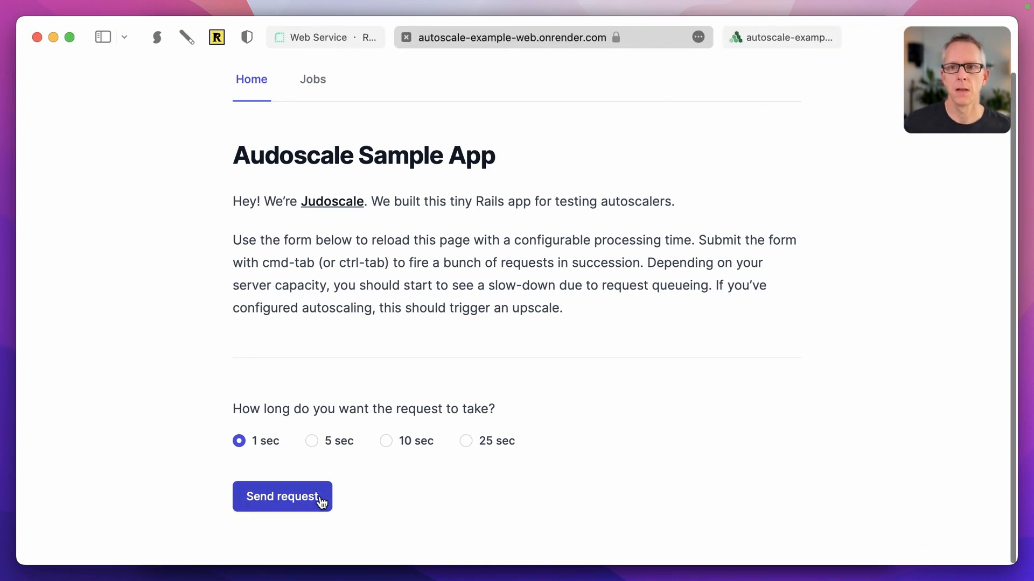
Step: Turn Judoscale autoscaling On for autoscale-example-web, then go back to the sample app
{"action": "left_click", "coordinate": [803, 37]}
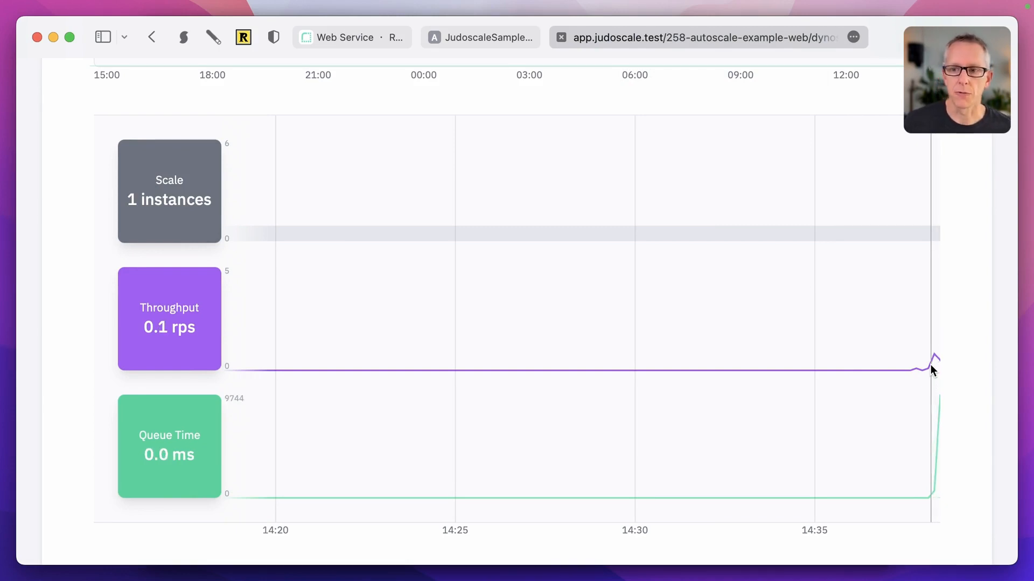
{"action": "scroll", "coordinate": [931, 370], "scroll_direction": "up", "scroll_amount": 5}
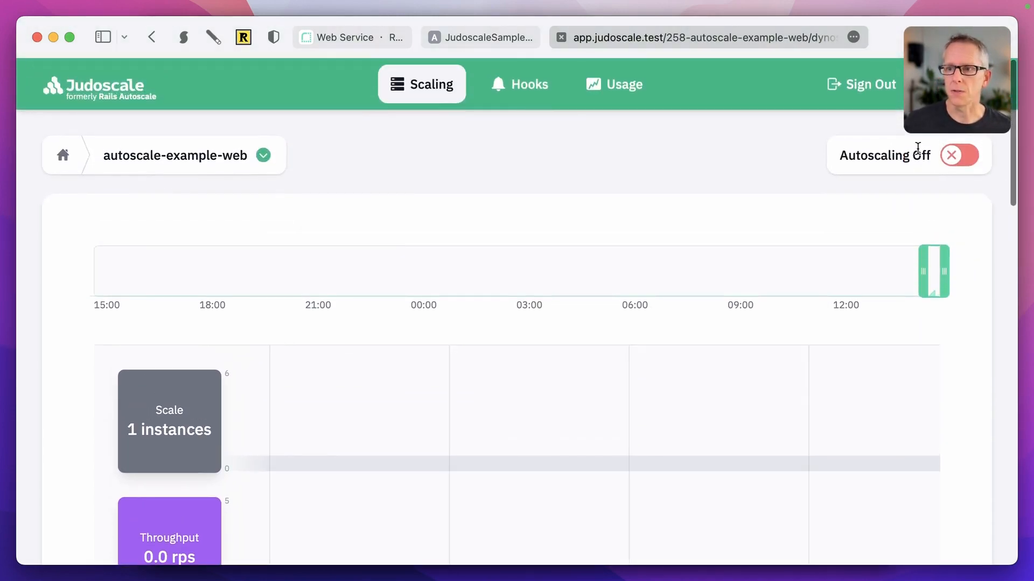
{"action": "left_click", "coordinate": [951, 158]}
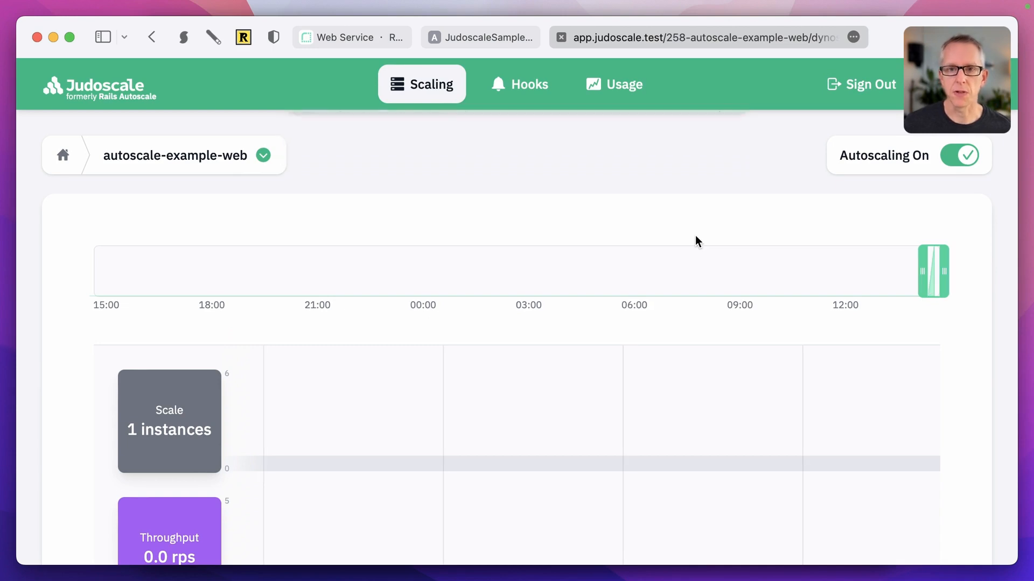
{"action": "left_click", "coordinate": [496, 36]}
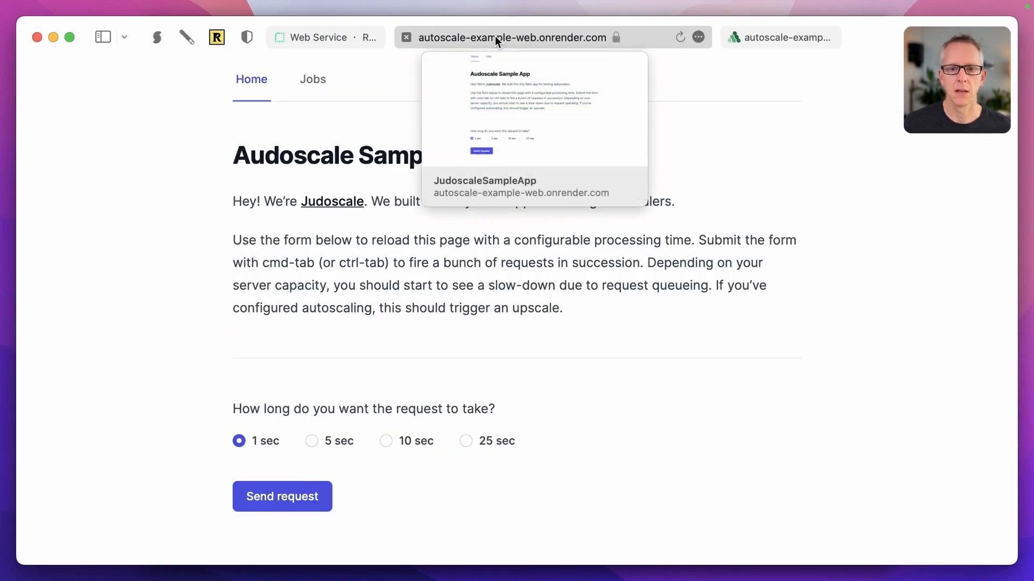
Step: Fire four more 1-second requests in new tabs, then return to the Judoscale dashboard
{"action": "left_click", "coordinate": [311, 500], "text": "super"}
{"action": "left_click", "coordinate": [310, 501], "text": "super"}
{"action": "left_click", "coordinate": [311, 501], "text": "super"}
{"action": "left_click", "coordinate": [311, 501], "text": "super"}
{"action": "left_click", "coordinate": [311, 501], "text": "super"}
{"action": "left_click", "coordinate": [310, 501], "text": "super"}
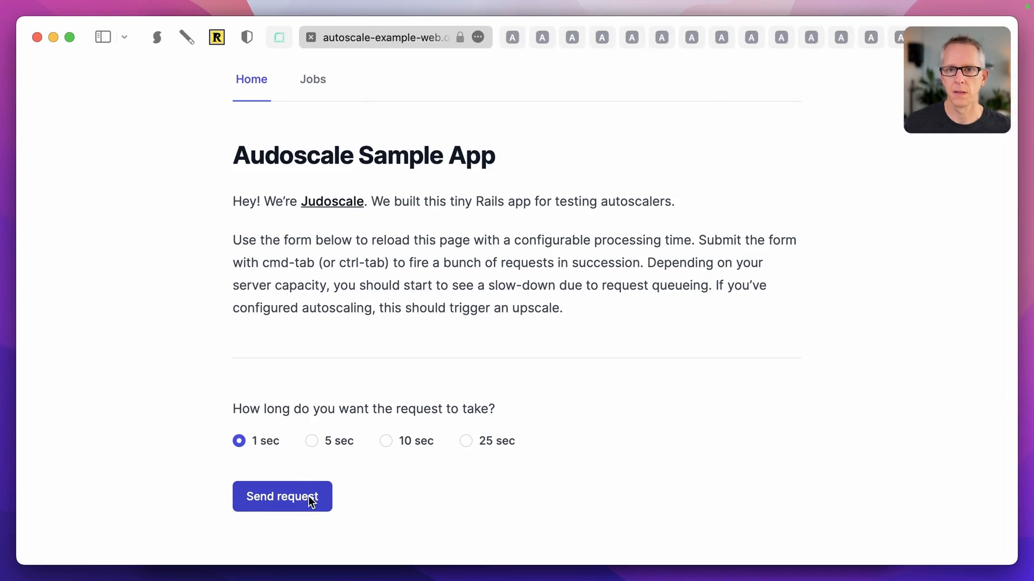
{"action": "left_click", "coordinate": [310, 501], "text": "super"}
{"action": "key", "text": "ctrl+Tab"}
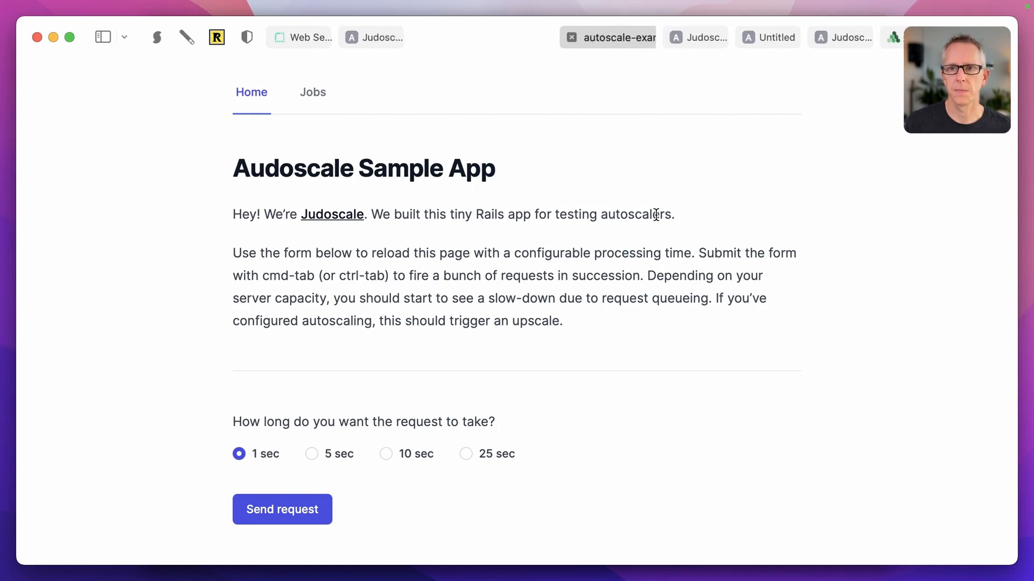
{"action": "left_click", "coordinate": [806, 37]}
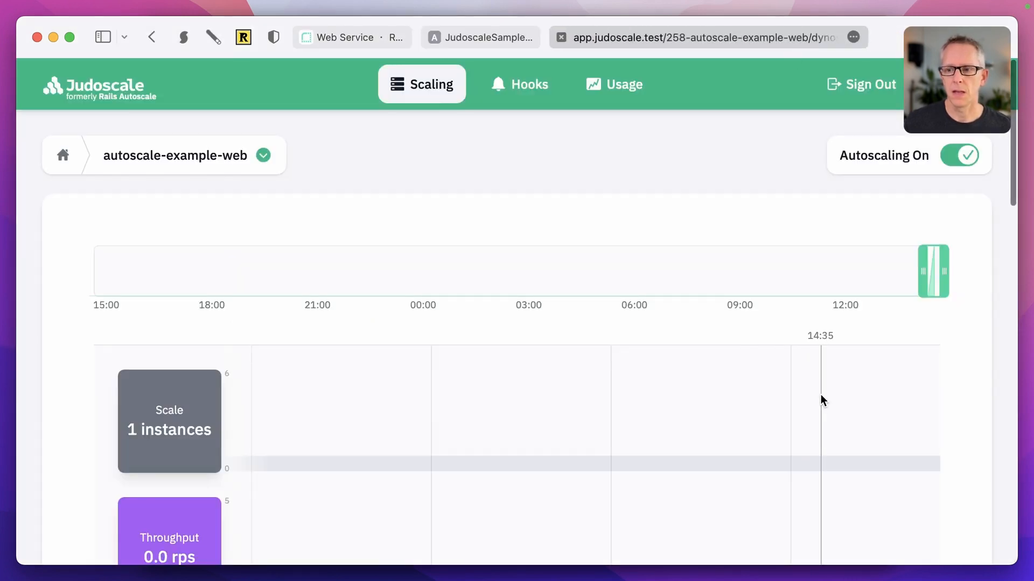
Step: Scroll the autoscale-example-web dashboard to watch the Scale, Throughput and Queue Time charts
{"action": "scroll", "coordinate": [820, 398], "scroll_direction": "down", "scroll_amount": 4}
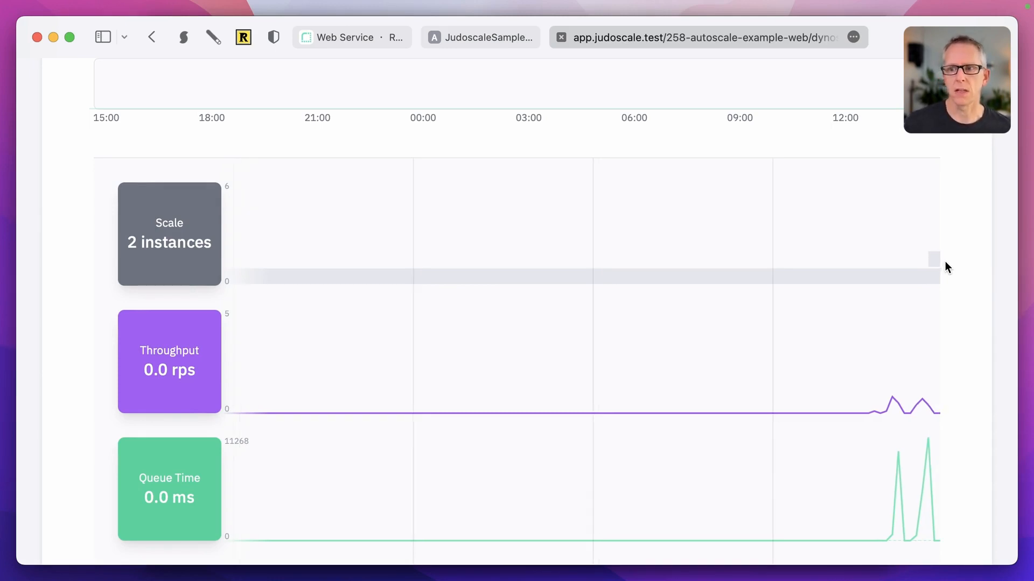
{"action": "scroll", "coordinate": [964, 300], "scroll_direction": "down", "scroll_amount": 5}
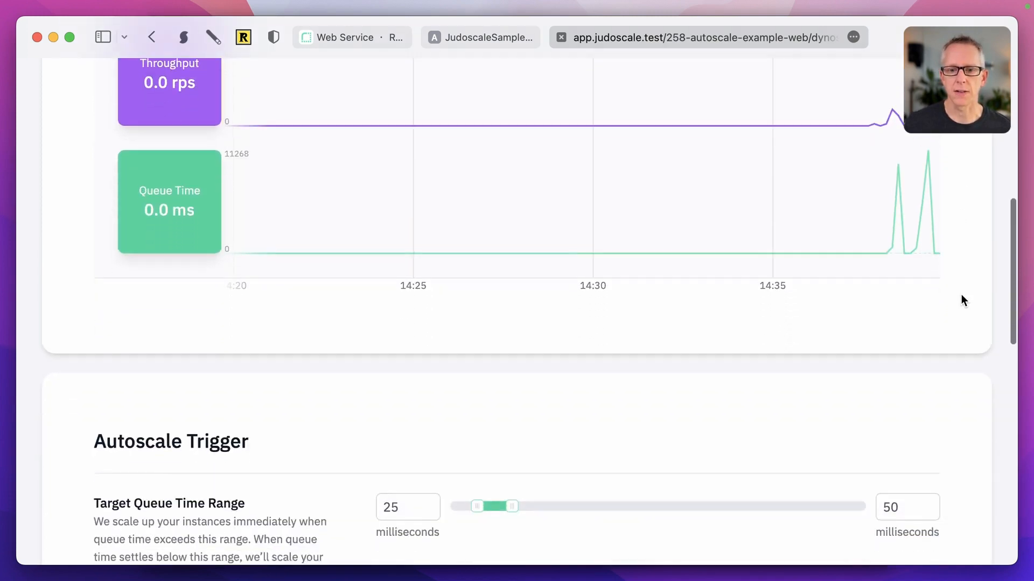
{"action": "scroll", "coordinate": [964, 301], "scroll_direction": "down", "scroll_amount": 4}
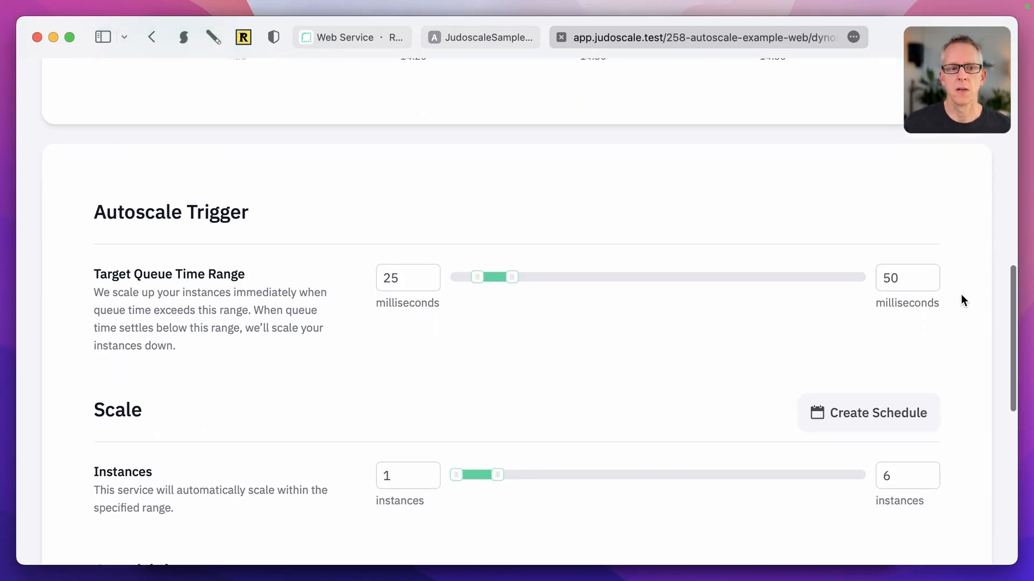
{"action": "scroll", "coordinate": [964, 300], "scroll_direction": "down", "scroll_amount": 2}
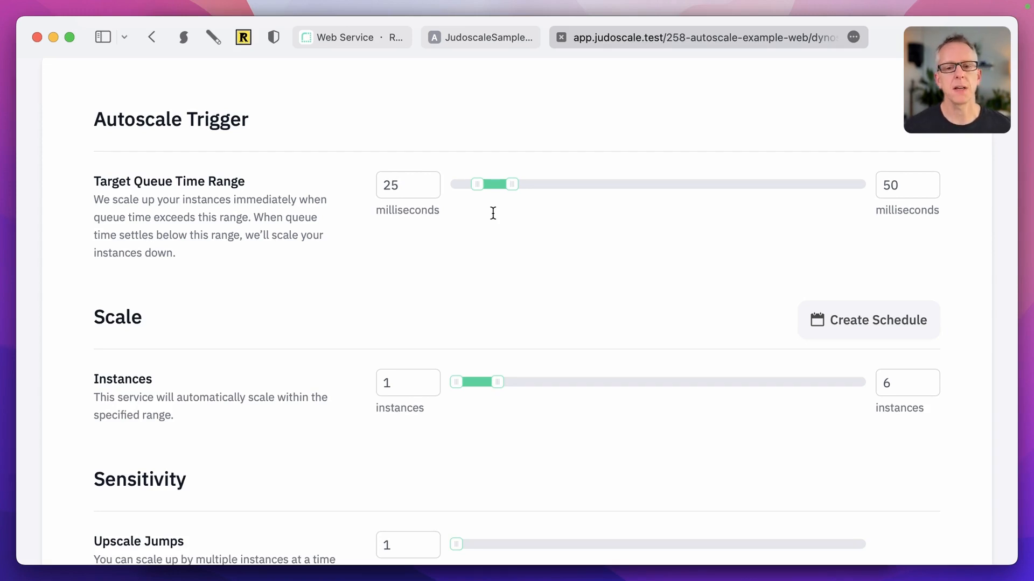
{"action": "scroll", "coordinate": [531, 261], "scroll_direction": "down", "scroll_amount": 5}
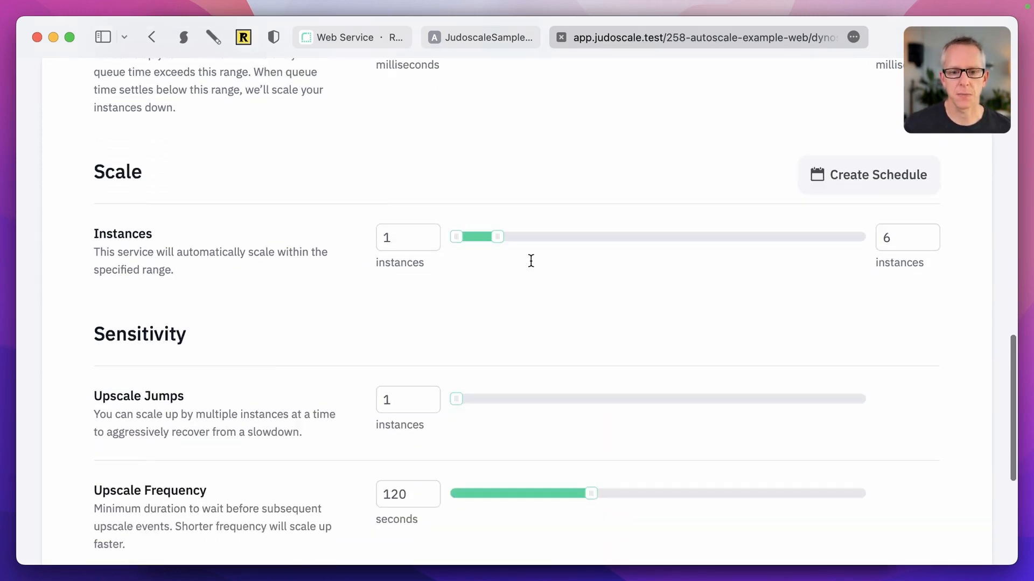
{"action": "scroll", "coordinate": [531, 261], "scroll_direction": "down", "scroll_amount": 7}
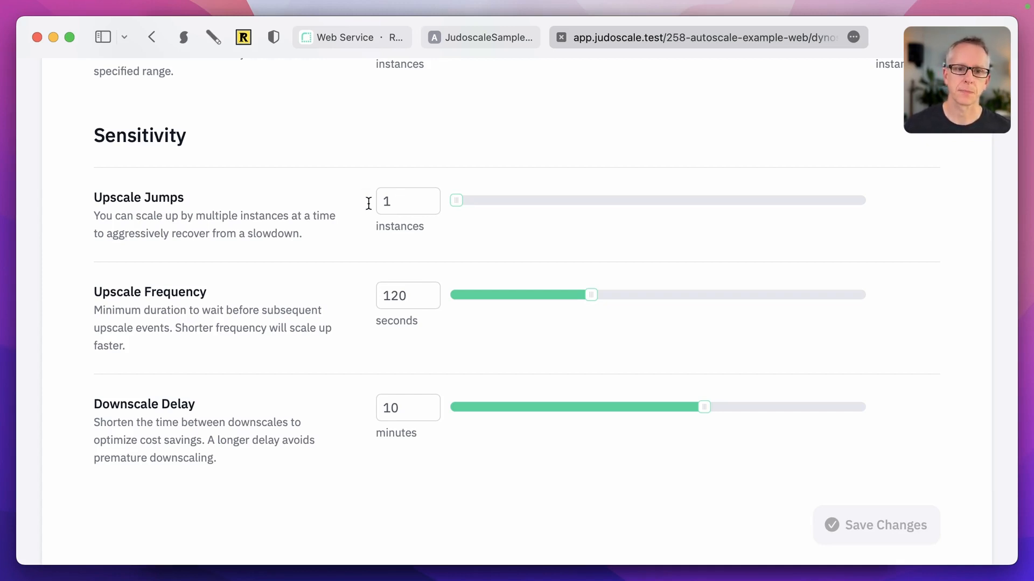
{"action": "scroll", "coordinate": [327, 205], "scroll_direction": "up", "scroll_amount": 5}
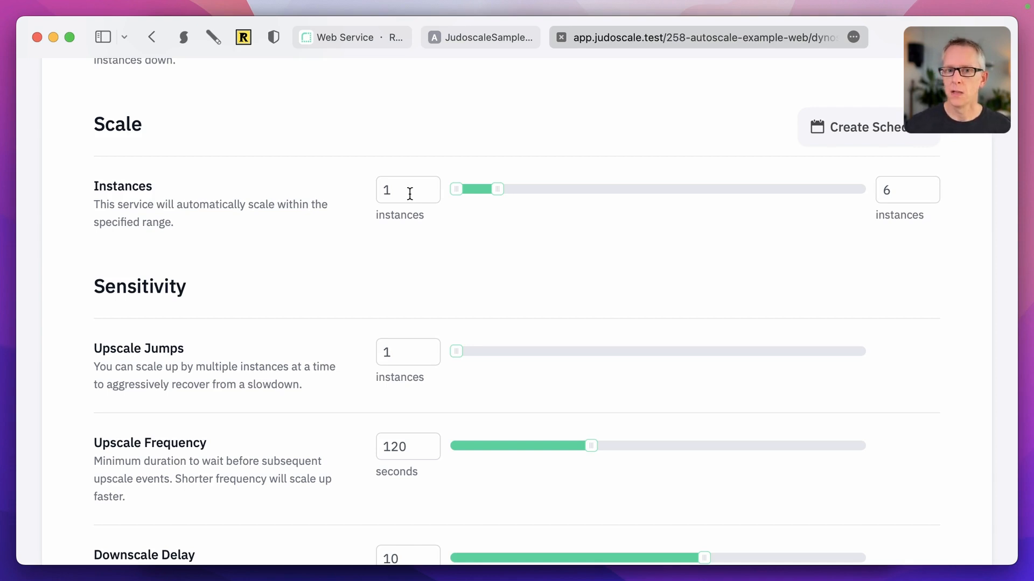
{"action": "scroll", "coordinate": [409, 194], "scroll_direction": "up", "scroll_amount": 20}
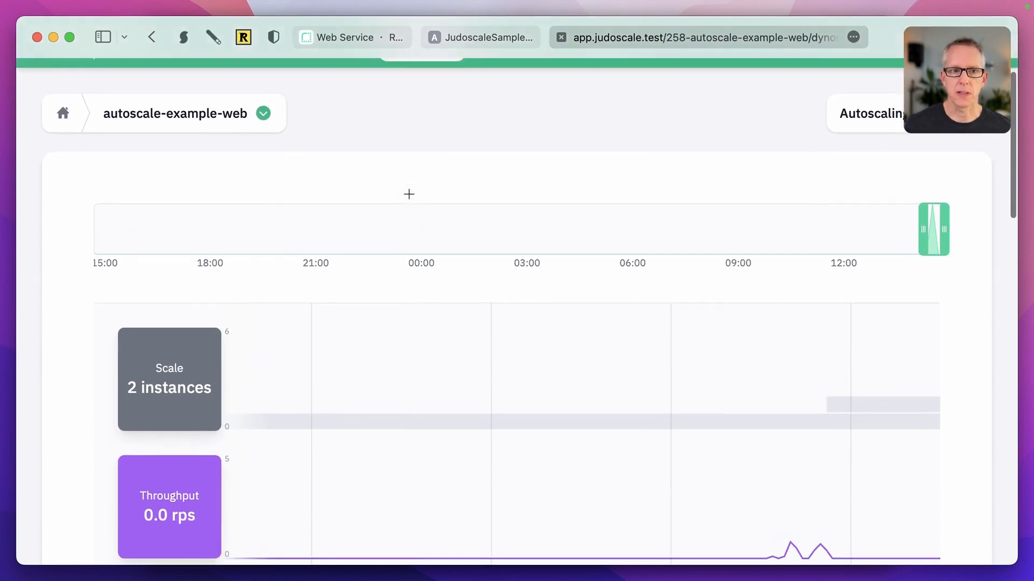
Step: Select autoscale-example-worker and choose Ruby, Ruby on Rails and Sidekiq for its adapter
{"action": "left_click", "coordinate": [263, 155]}
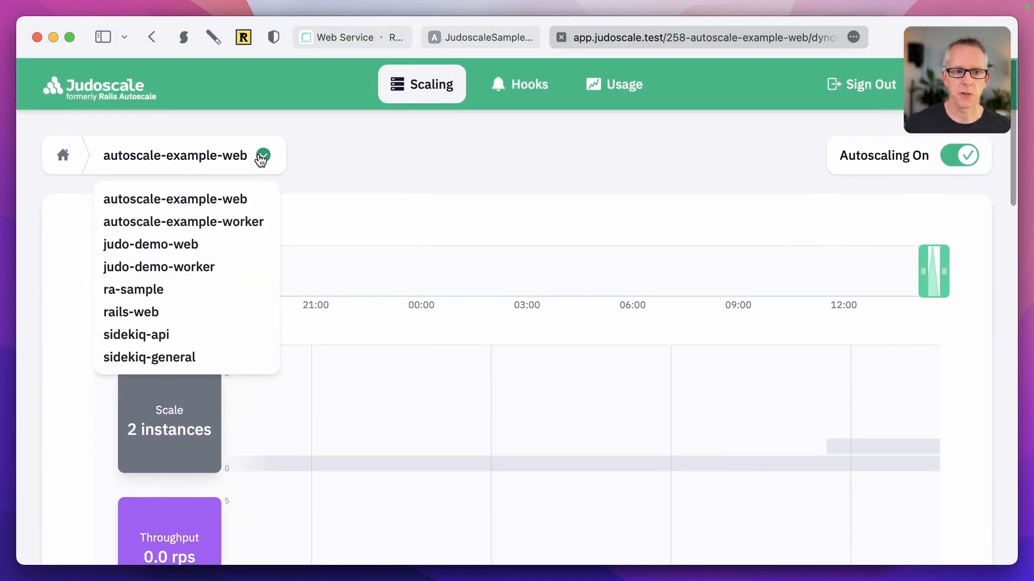
{"action": "left_click", "coordinate": [230, 216]}
{"action": "left_click", "coordinate": [505, 280]}
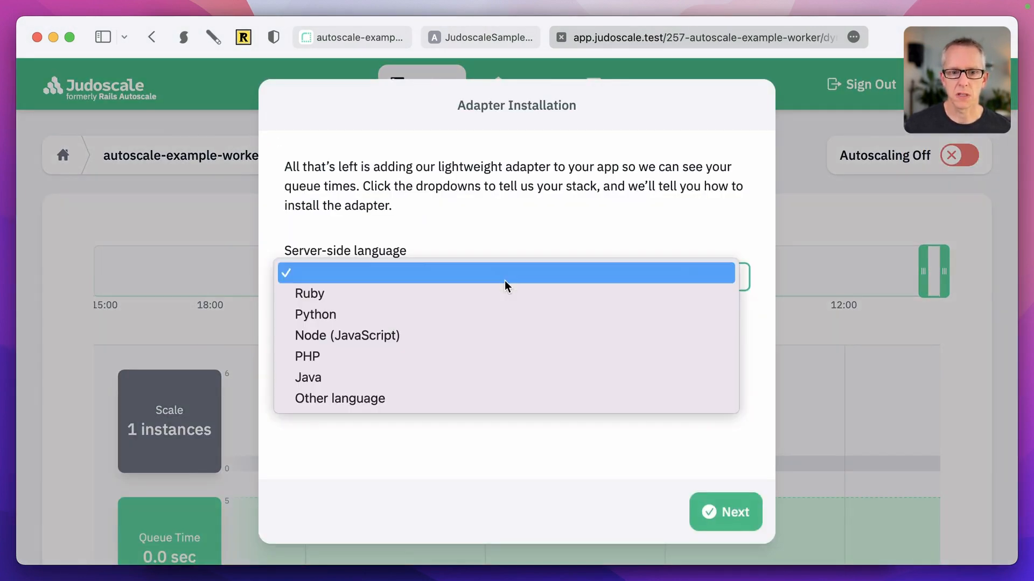
{"action": "left_click", "coordinate": [501, 293]}
{"action": "left_click", "coordinate": [425, 351]}
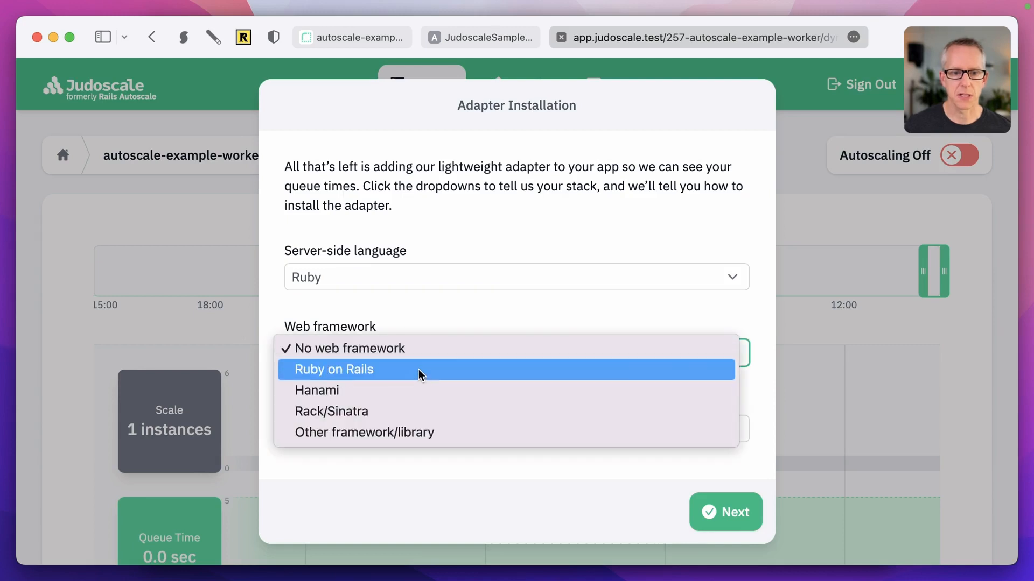
{"action": "left_click", "coordinate": [418, 369]}
{"action": "left_click", "coordinate": [431, 418]}
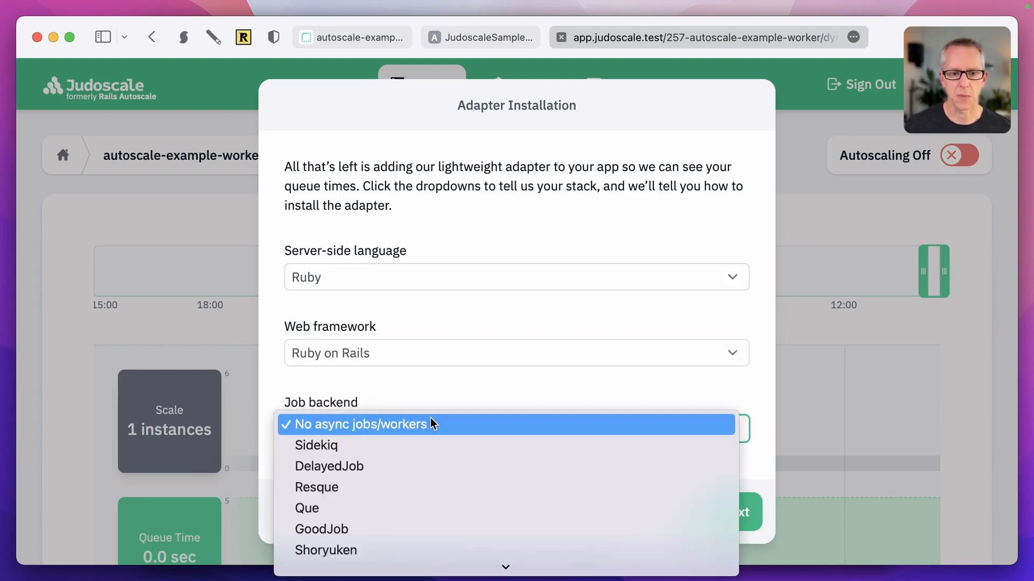
{"action": "left_click", "coordinate": [424, 446]}
Step: Submit the adapter setup, dismiss the success message, and return to the sample app
{"action": "left_click", "coordinate": [724, 511]}
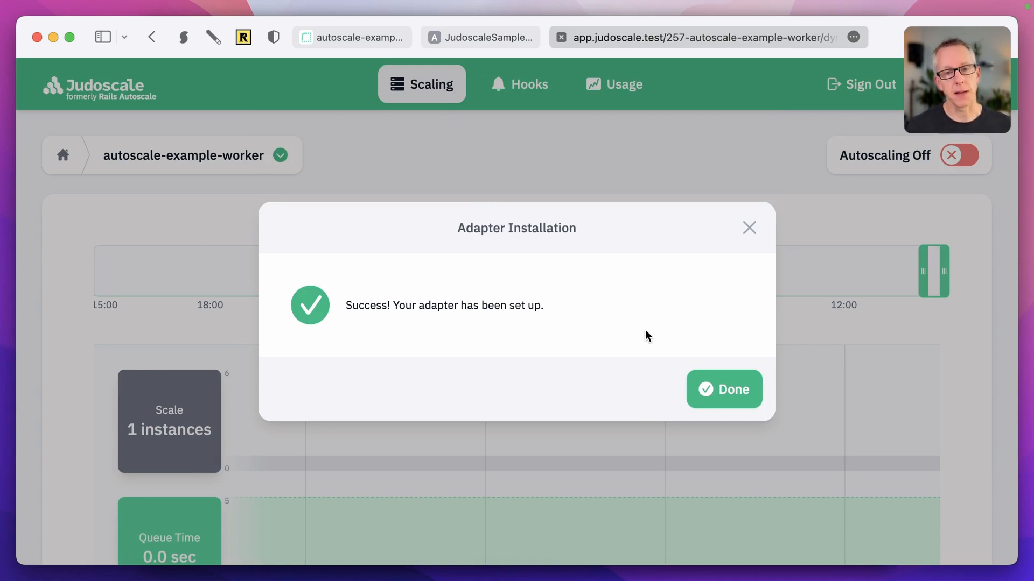
{"action": "left_click", "coordinate": [729, 390]}
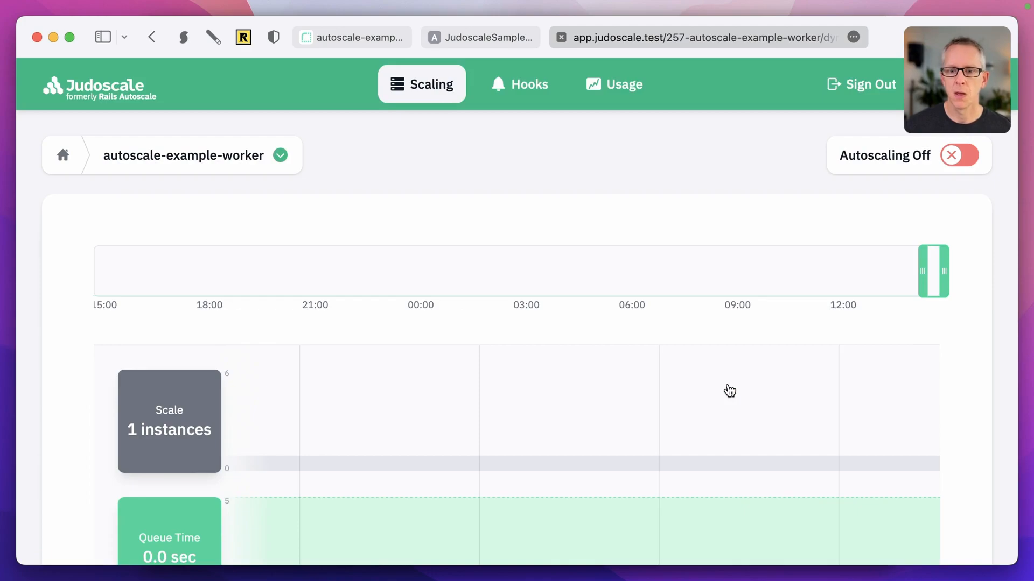
{"action": "scroll", "coordinate": [729, 390], "scroll_direction": "down", "scroll_amount": 5}
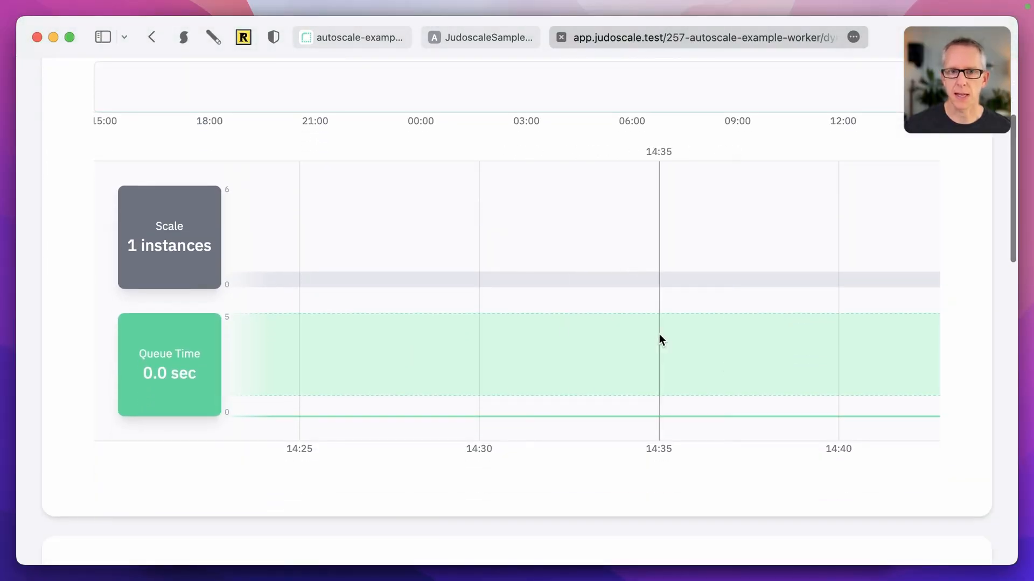
{"action": "left_click", "coordinate": [482, 40]}
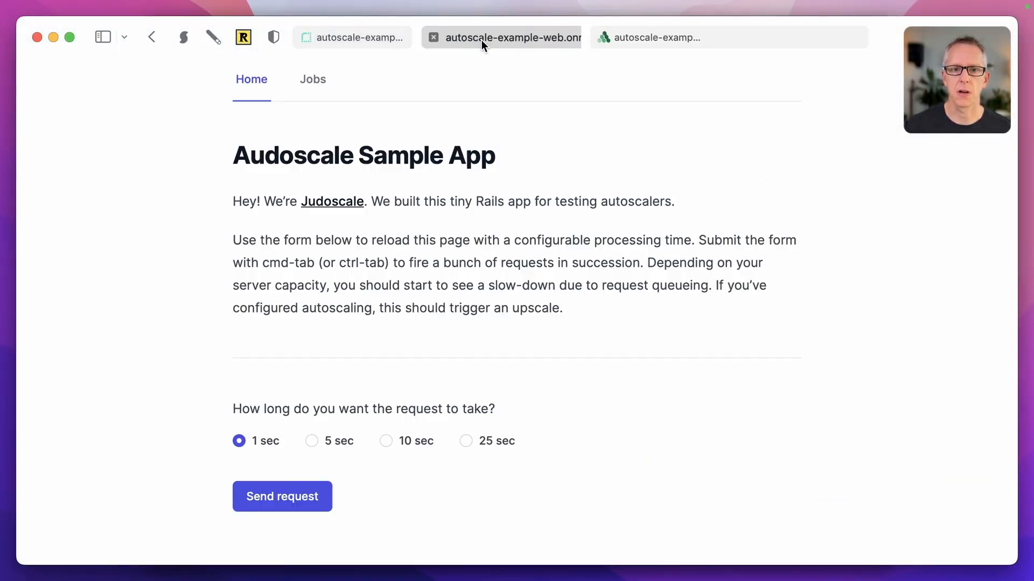
Step: Enqueue 50 jobs on the urgent queue from the Jobs page and refresh the queue metrics
{"action": "left_click", "coordinate": [324, 77]}
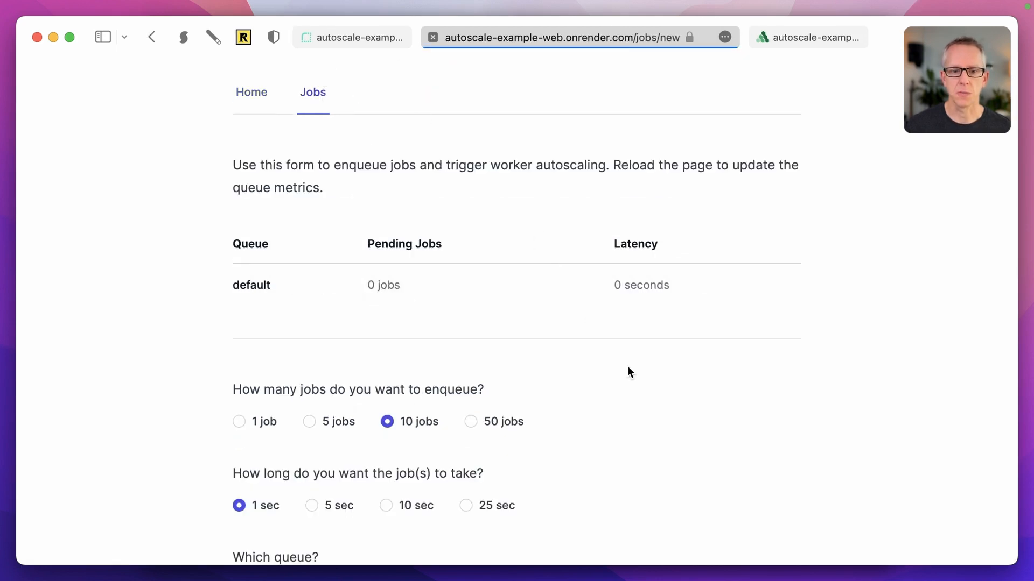
{"action": "scroll", "coordinate": [628, 421], "scroll_direction": "down", "scroll_amount": 3}
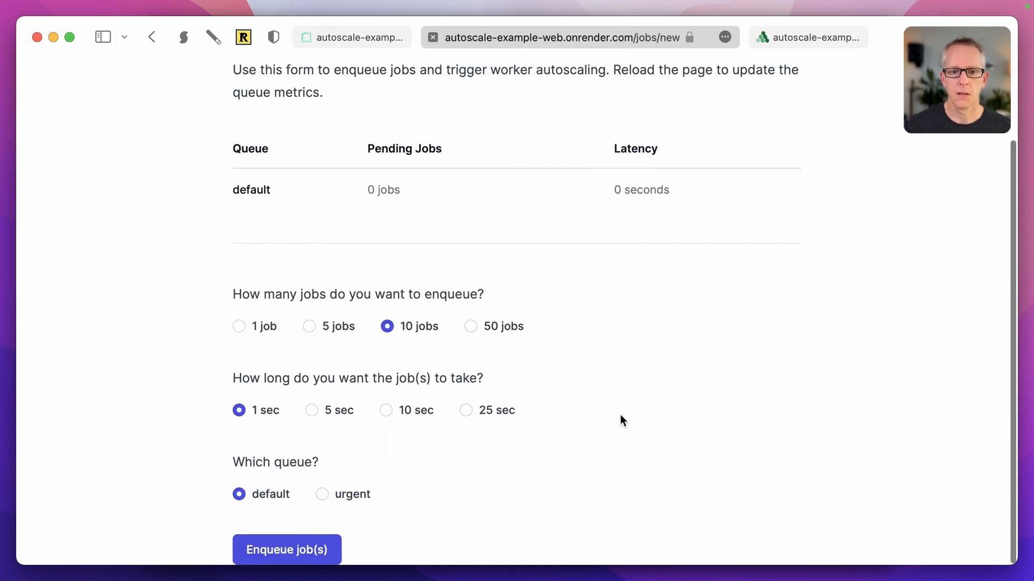
{"action": "left_click", "coordinate": [471, 326]}
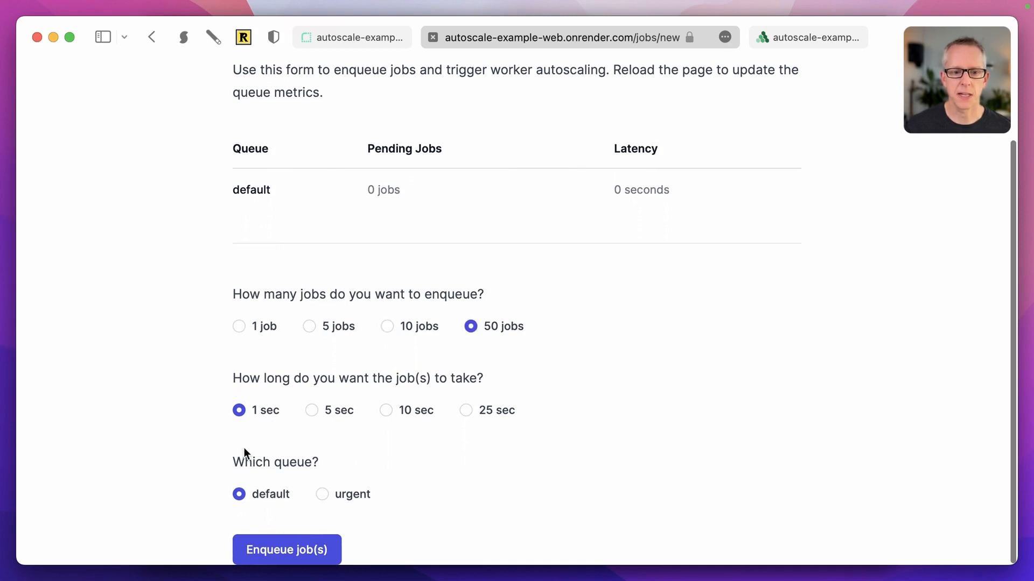
{"action": "left_click", "coordinate": [321, 495]}
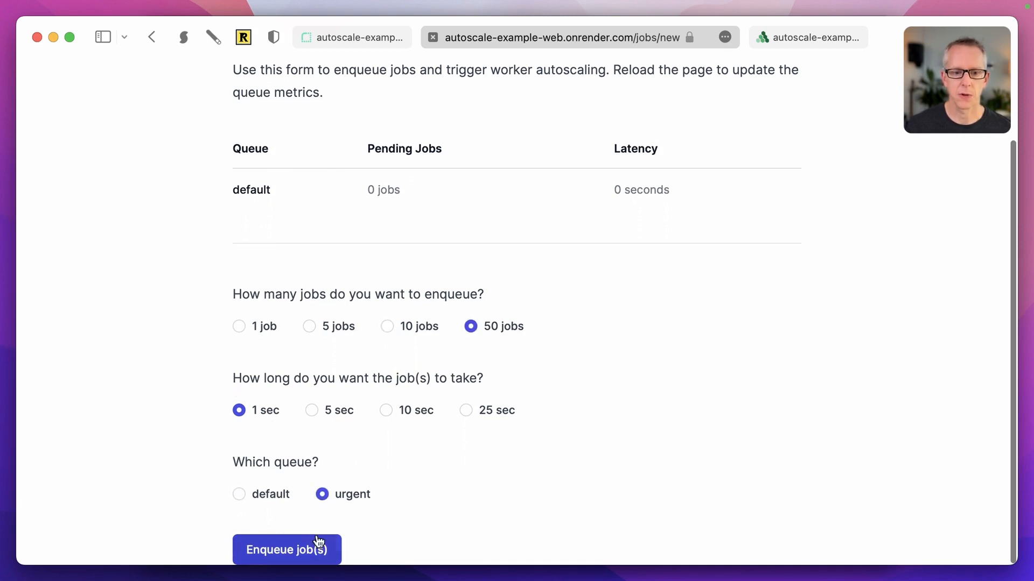
{"action": "left_click", "coordinate": [317, 549]}
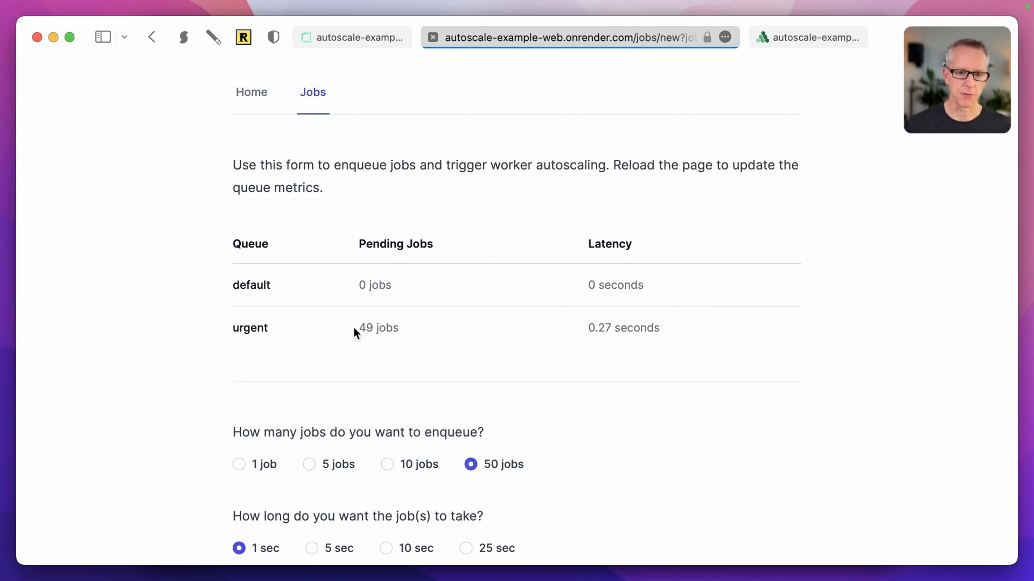
{"action": "key", "text": "super+r"}
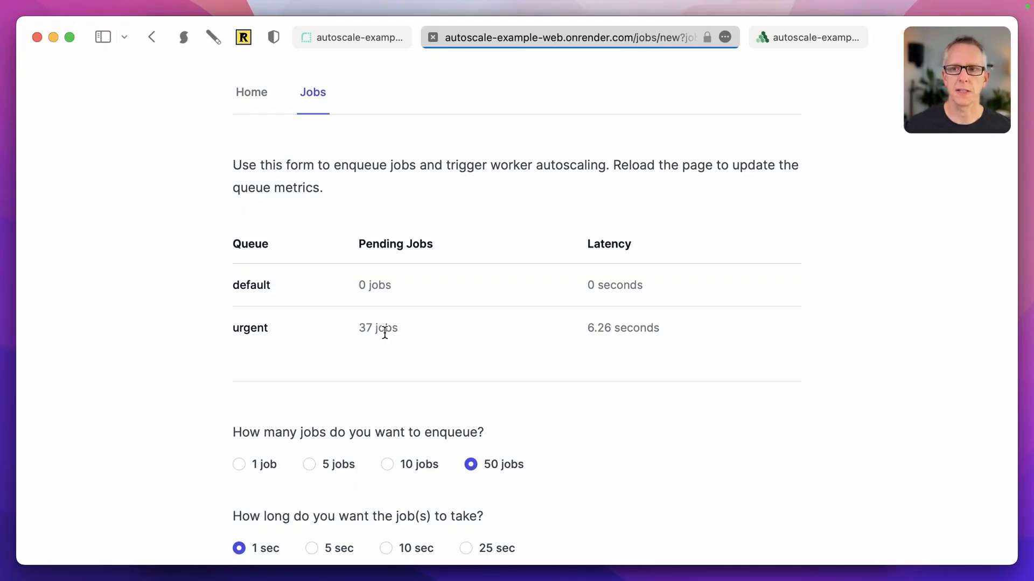
Step: Return to the Judoscale worker dashboard and scroll down to the Autoscale Trigger section
{"action": "left_click", "coordinate": [799, 36]}
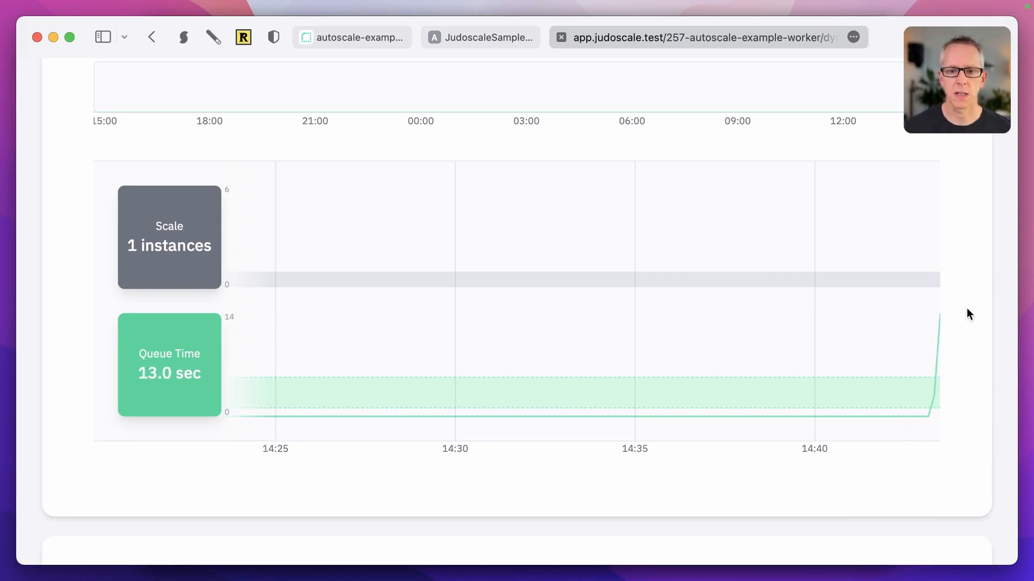
{"action": "scroll", "coordinate": [967, 313], "scroll_direction": "down", "scroll_amount": 5}
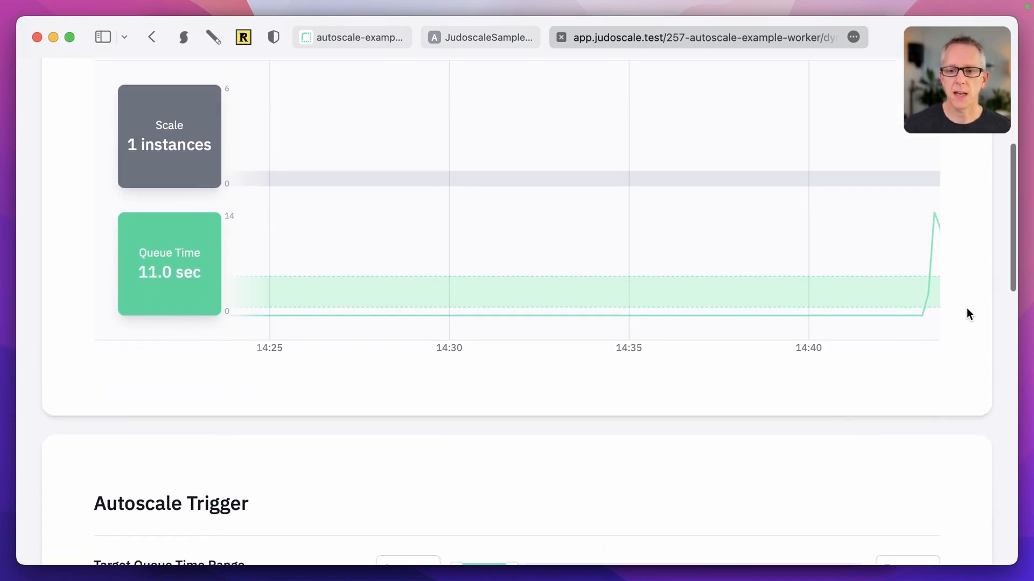
{"action": "scroll", "coordinate": [967, 311], "scroll_direction": "down", "scroll_amount": 5}
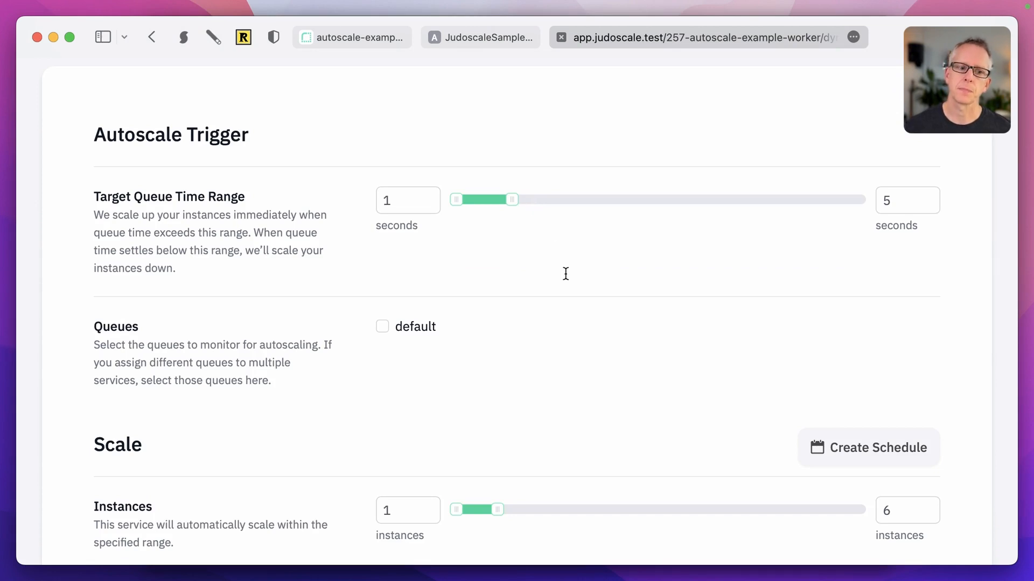
Step: Reload the worker settings so the urgent queue appears beside default under Queues
{"action": "scroll", "coordinate": [565, 273], "scroll_direction": "down", "scroll_amount": 2}
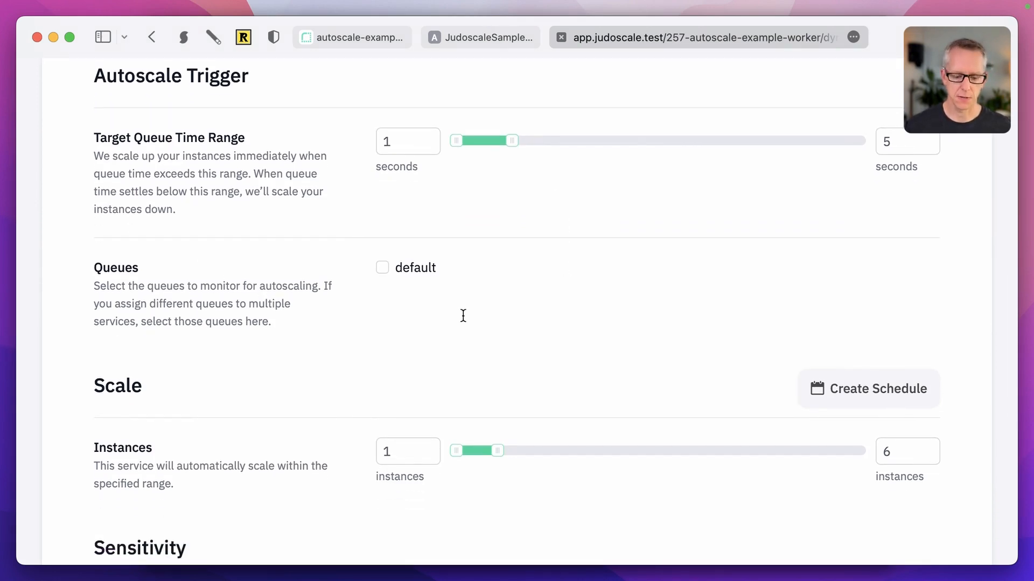
{"action": "key", "text": "super+r"}
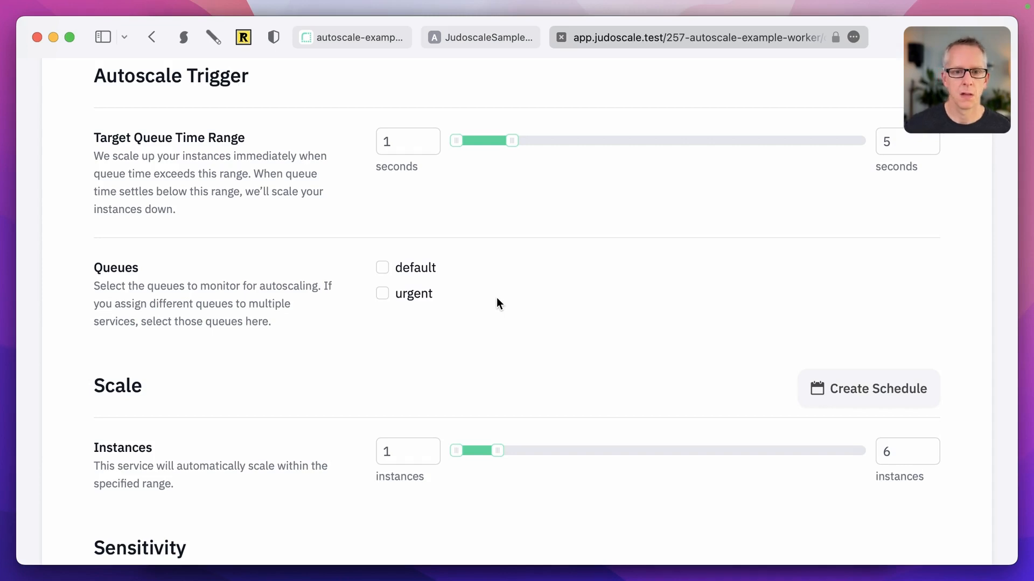
{"action": "scroll", "coordinate": [496, 297], "scroll_direction": "down", "scroll_amount": 7}
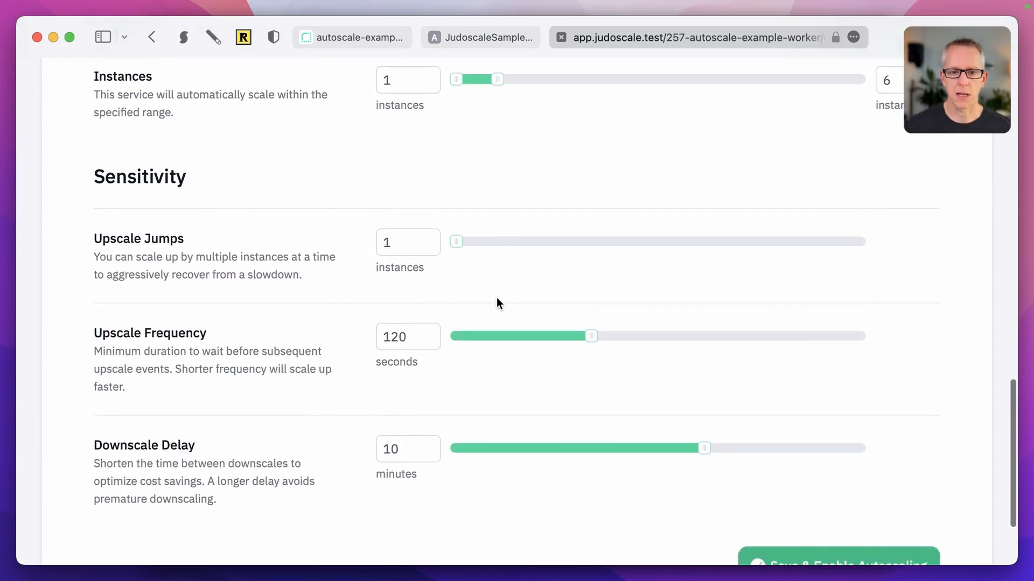
Step: Show the help dropdown with the docs, email and schedule-a-call options
{"action": "scroll", "coordinate": [497, 302], "scroll_direction": "down", "scroll_amount": 2}
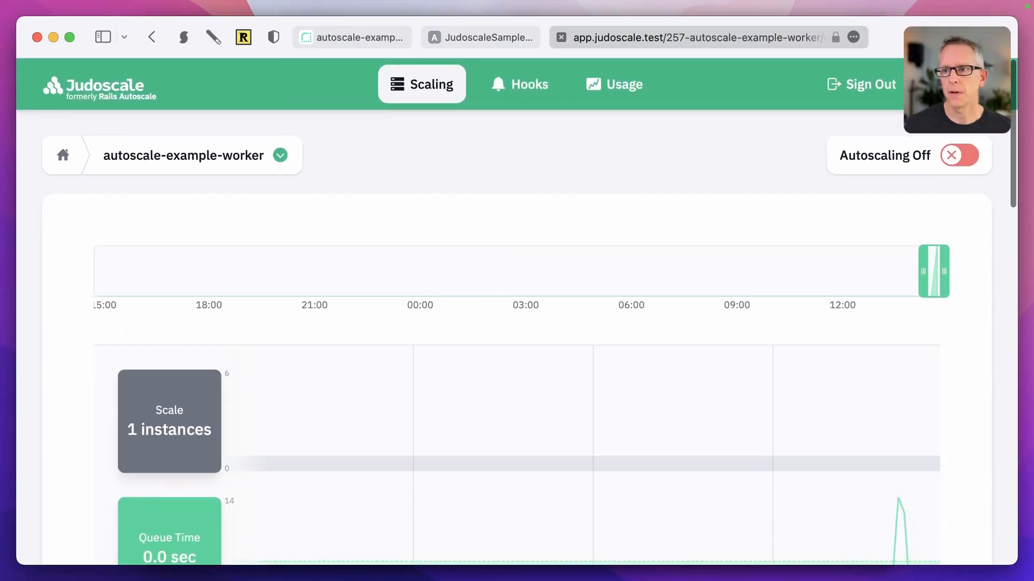
{"action": "mouse_move", "coordinate": [952, 85]}
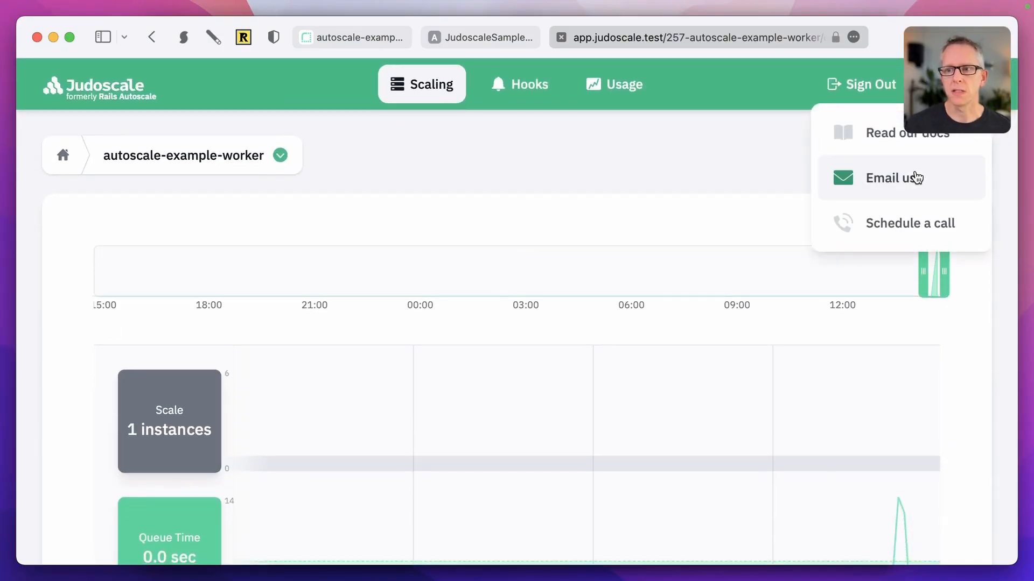